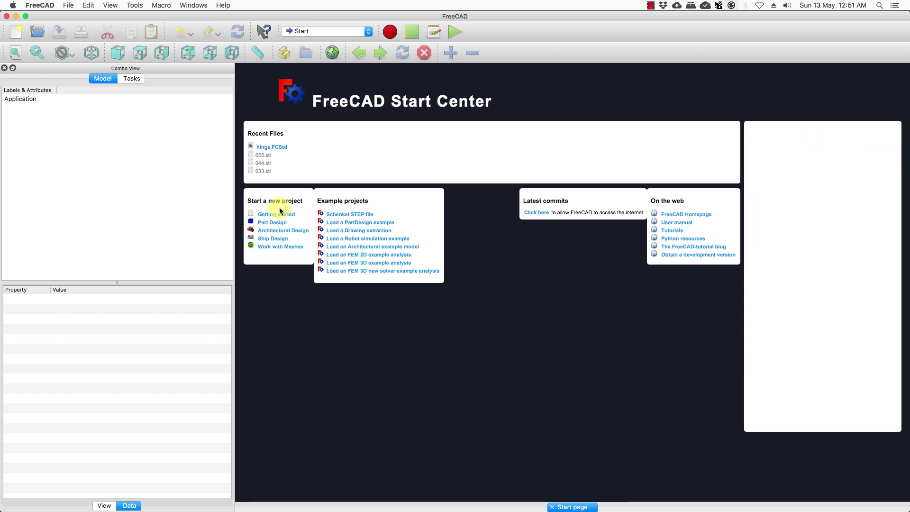
- Set the preferred unit system to Standard (mm/kg/s/degree) in the program preferences
click(272, 247)
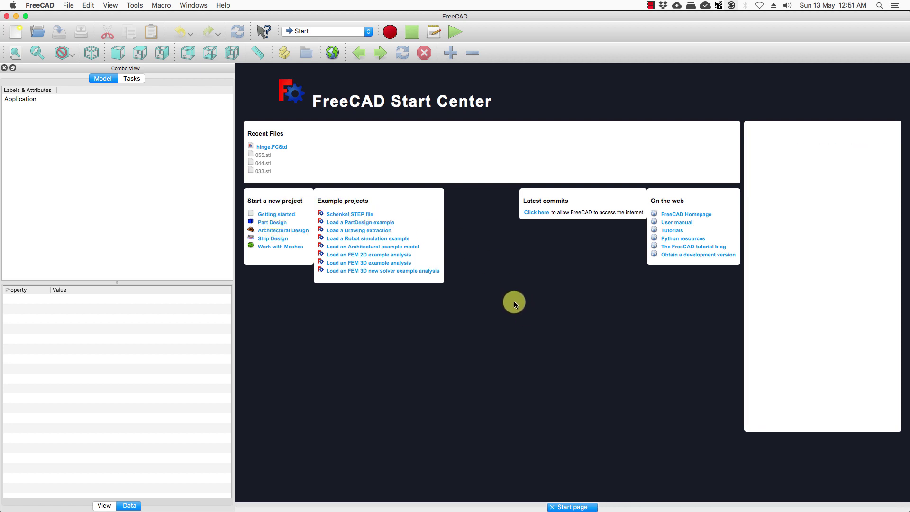
click(47, 7)
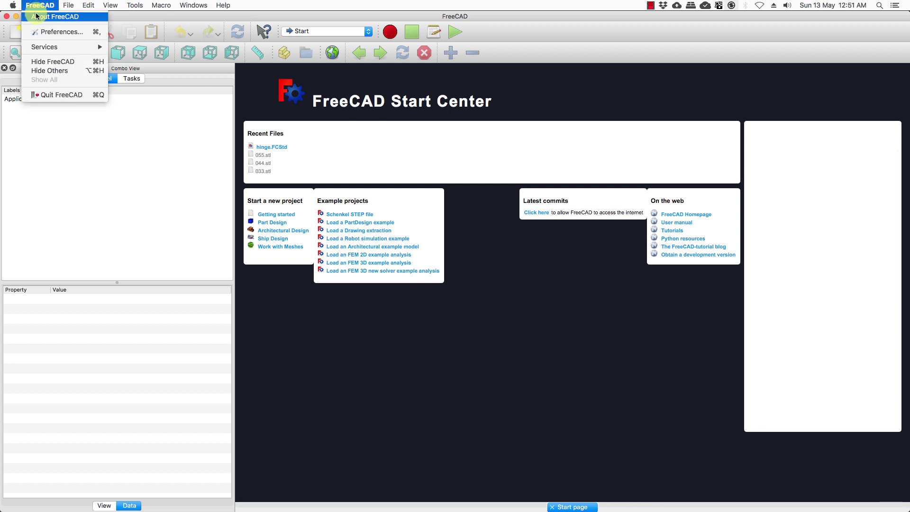
click(52, 34)
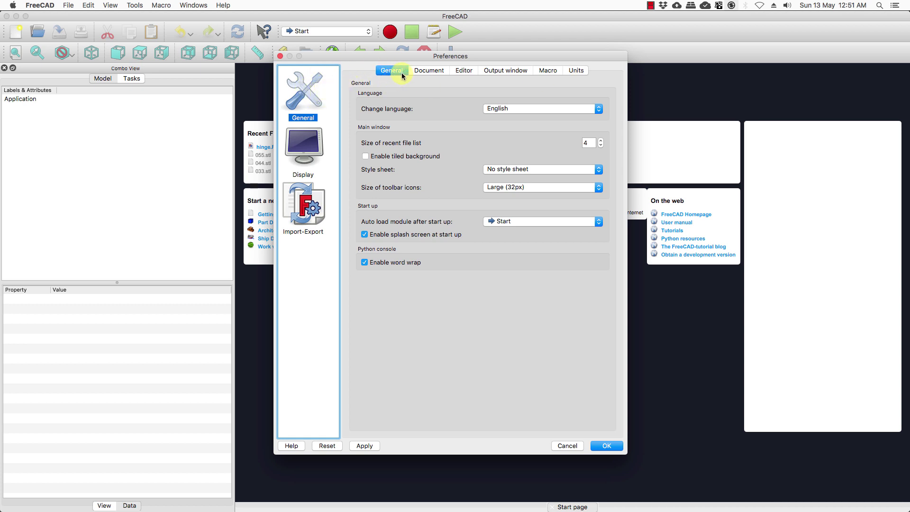
click(576, 72)
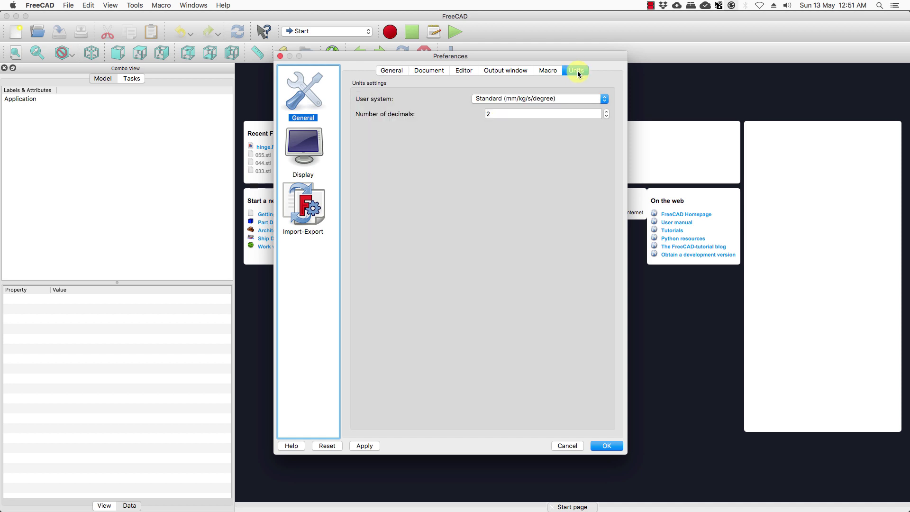
click(491, 99)
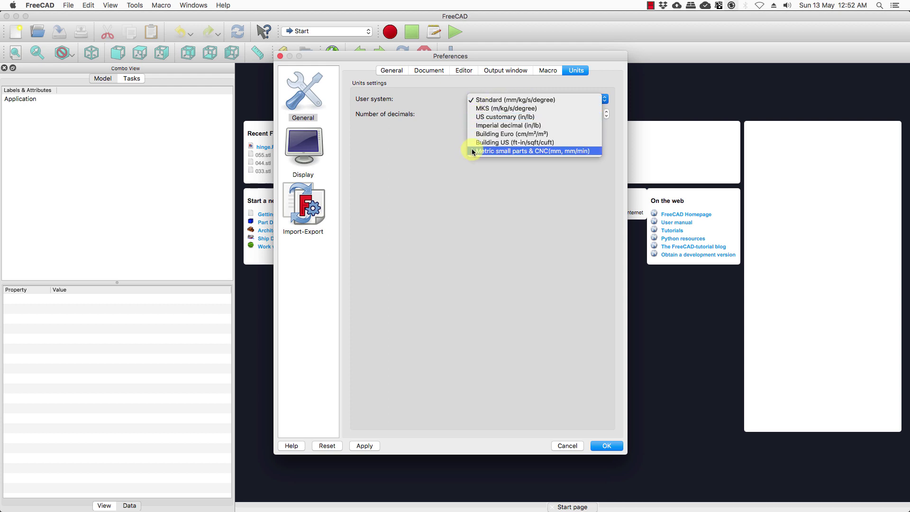
click(476, 99)
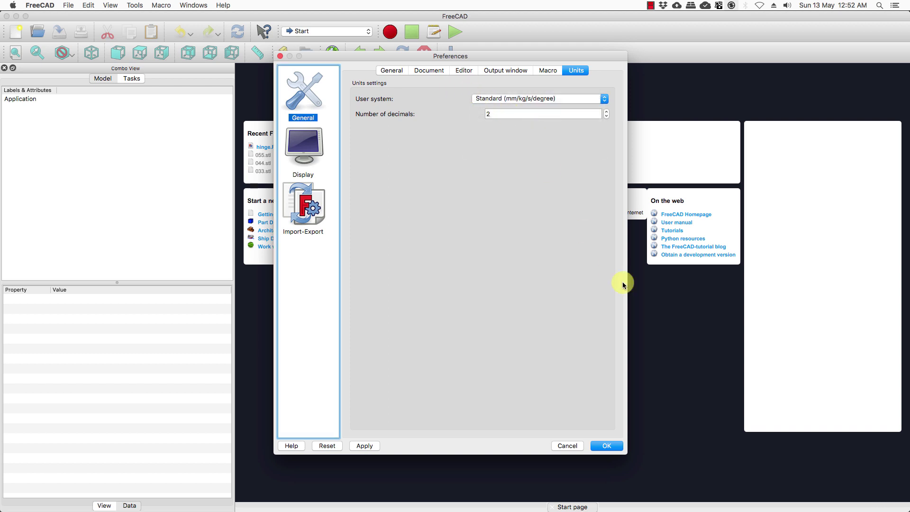
click(607, 445)
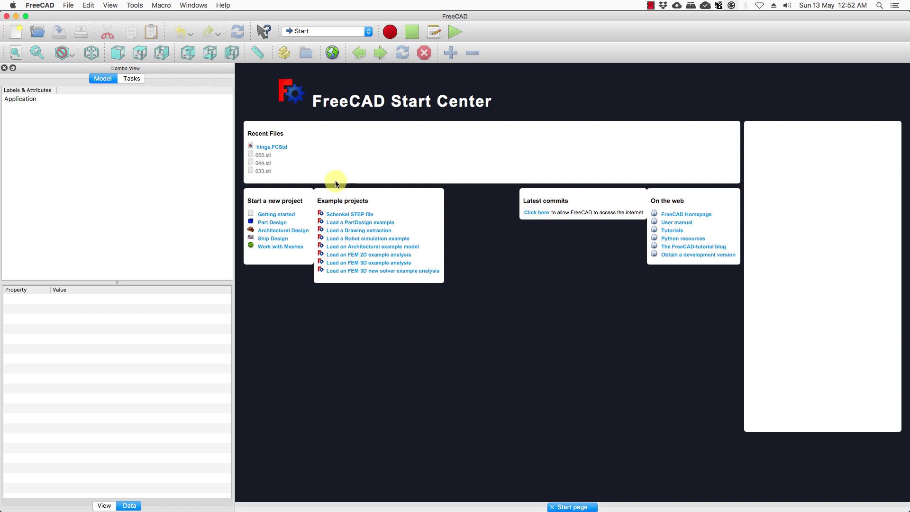
- Close the start page and create a new empty document
click(550, 507)
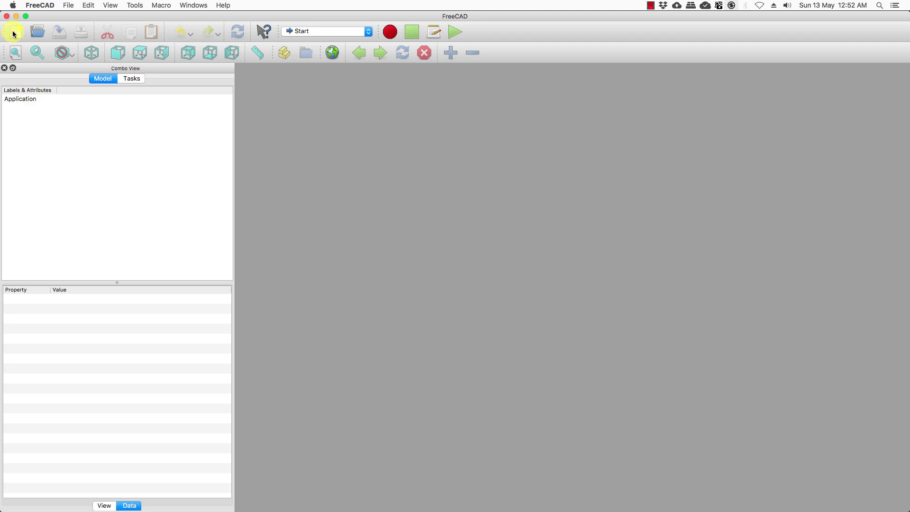
click(67, 5)
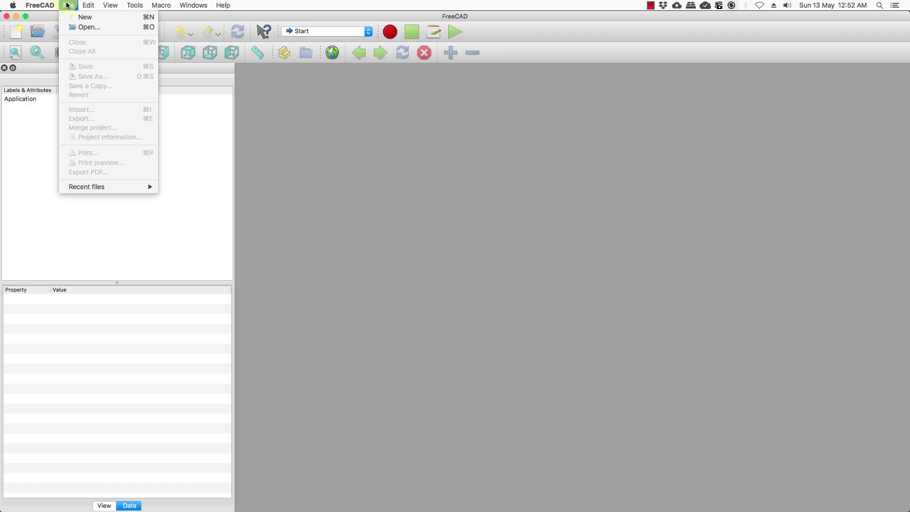
click(14, 34)
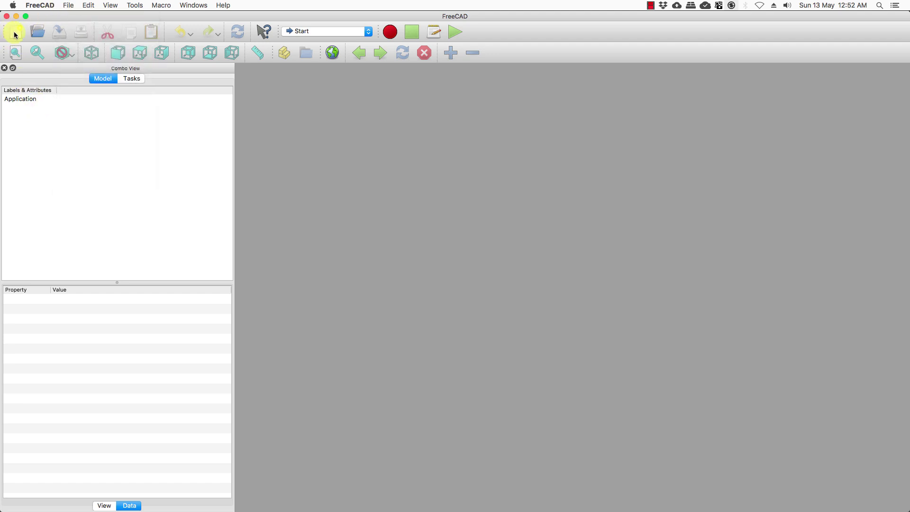
click(15, 34)
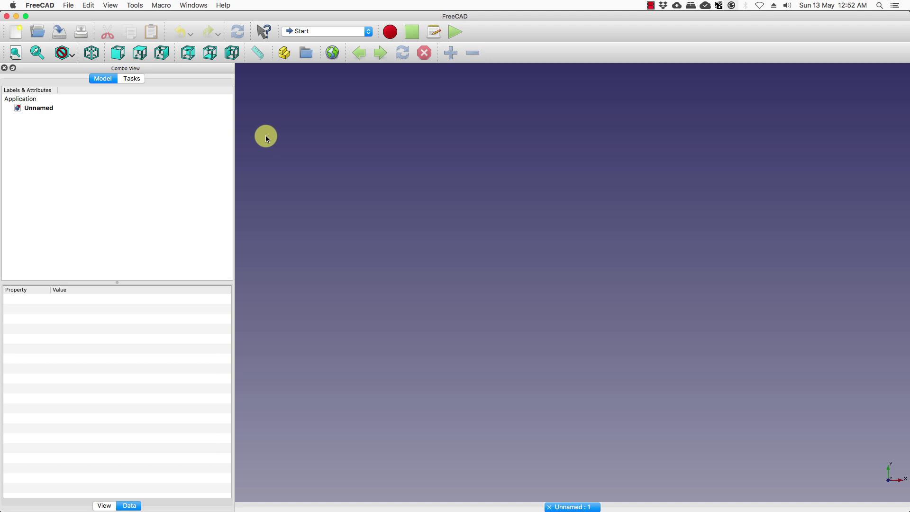
- Switch to the Part workbench and add a cube primitive to the document
click(314, 31)
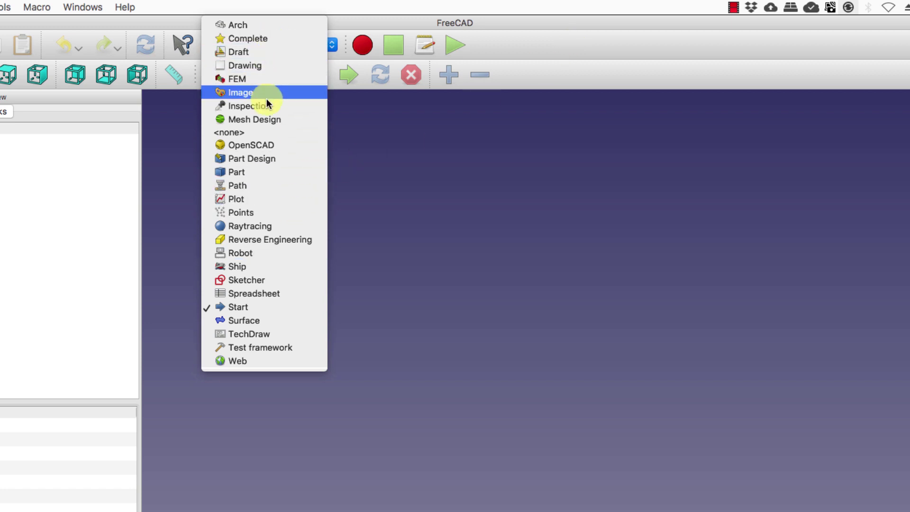
click(579, 45)
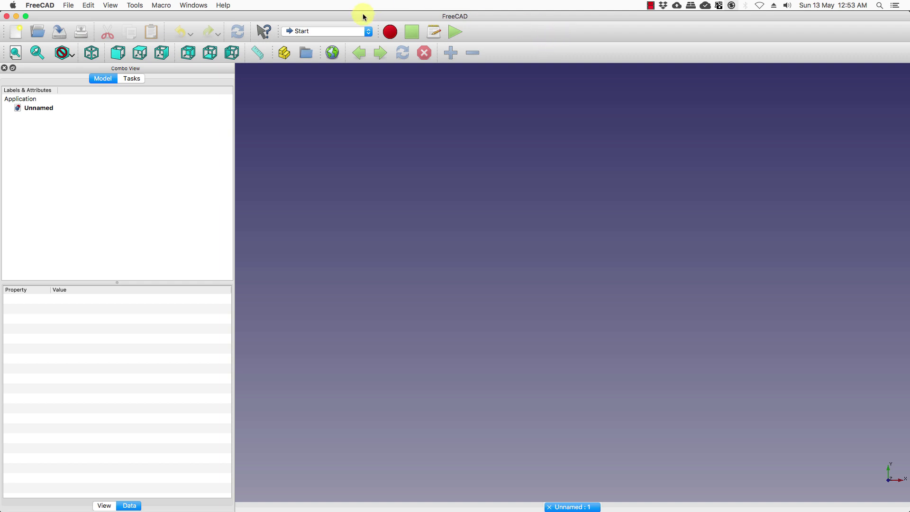
click(323, 32)
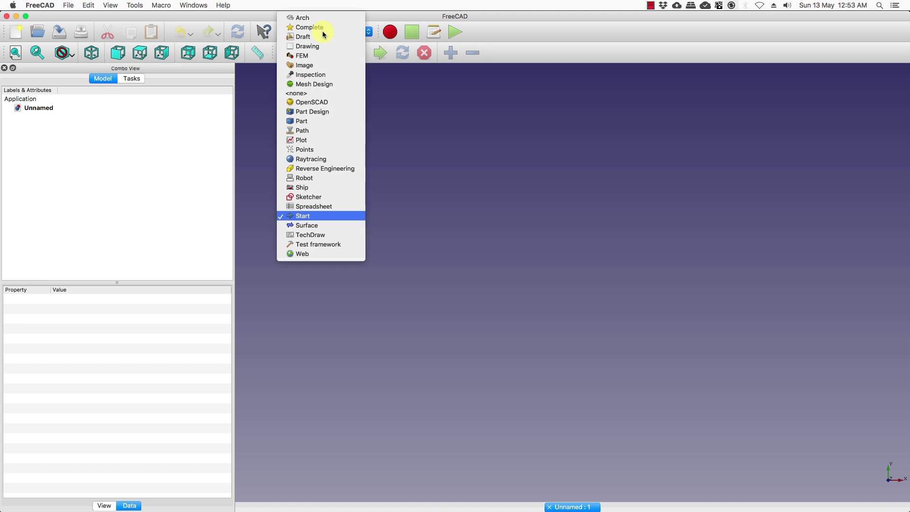
click(304, 122)
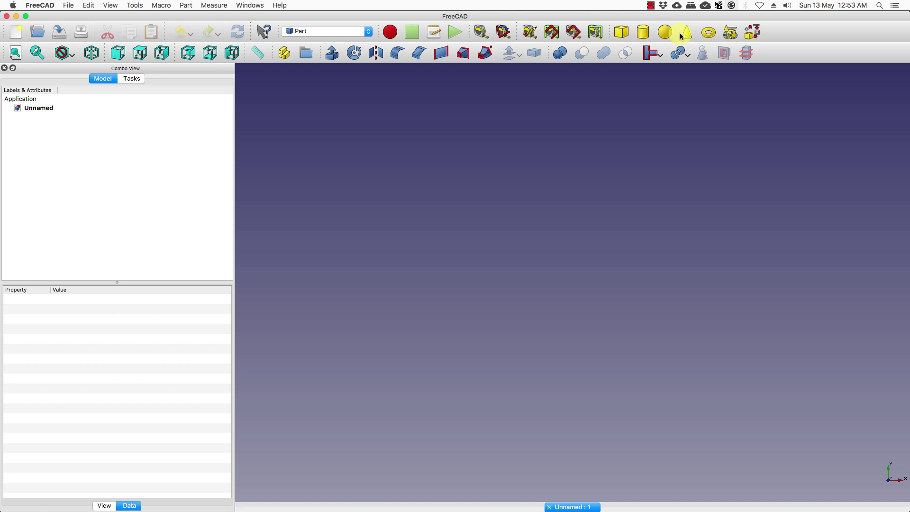
click(620, 32)
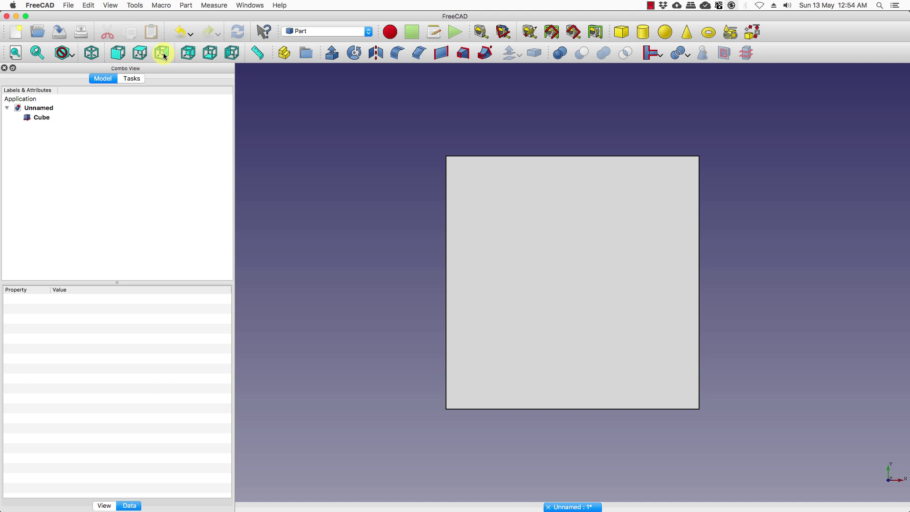
click(95, 56)
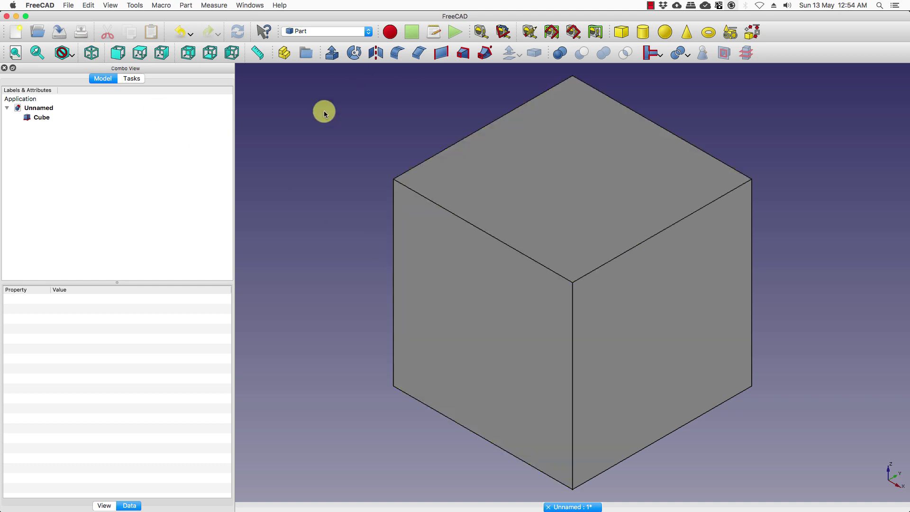
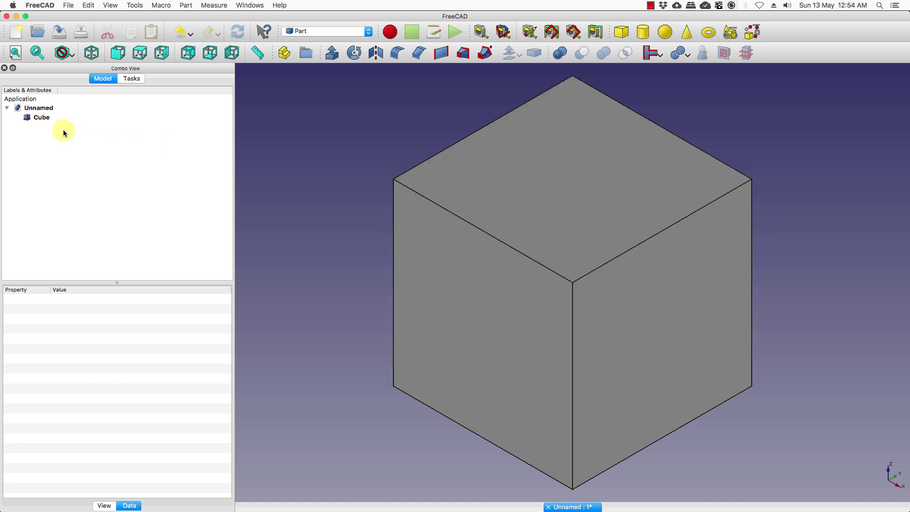
- Examine the cube's view and data properties and its placement settings for translation, center and rotation
click(39, 117)
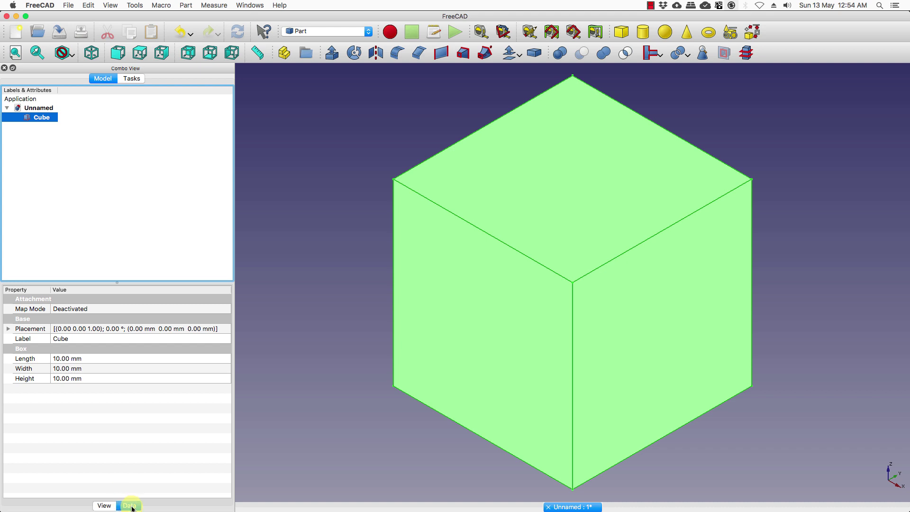
click(104, 505)
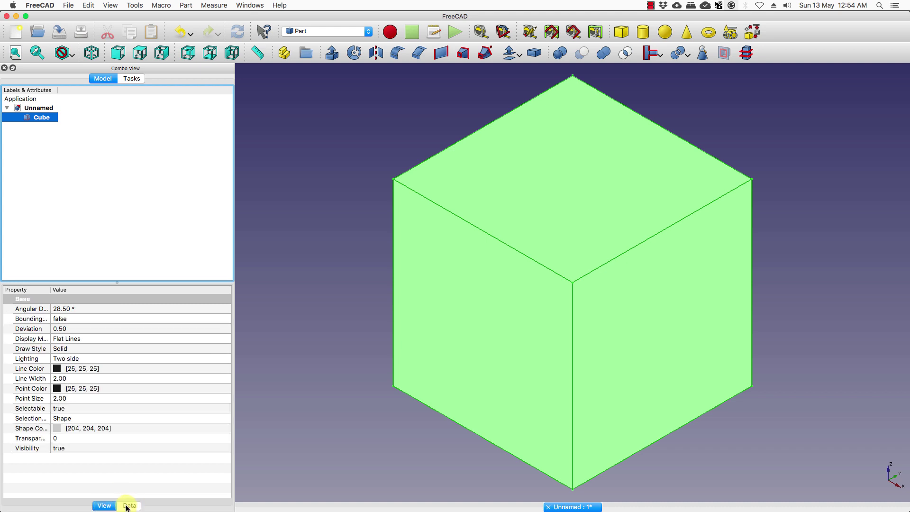
click(129, 506)
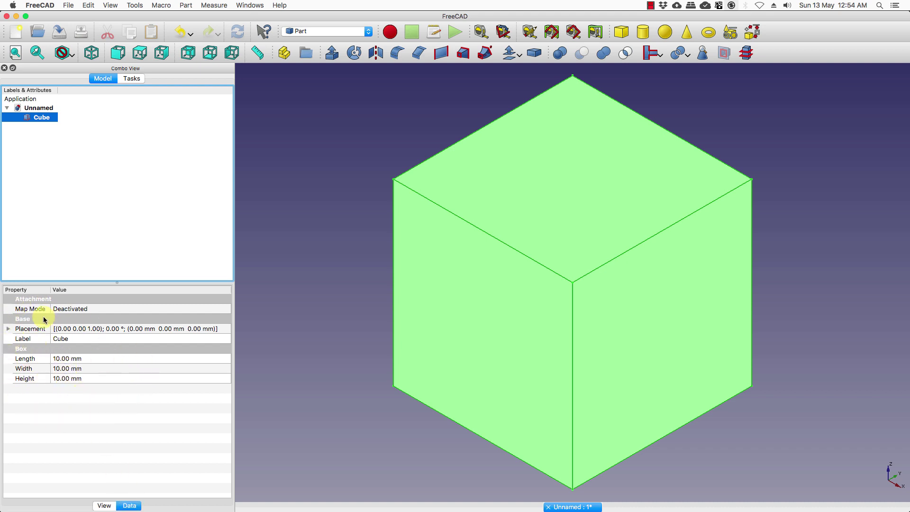
click(31, 330)
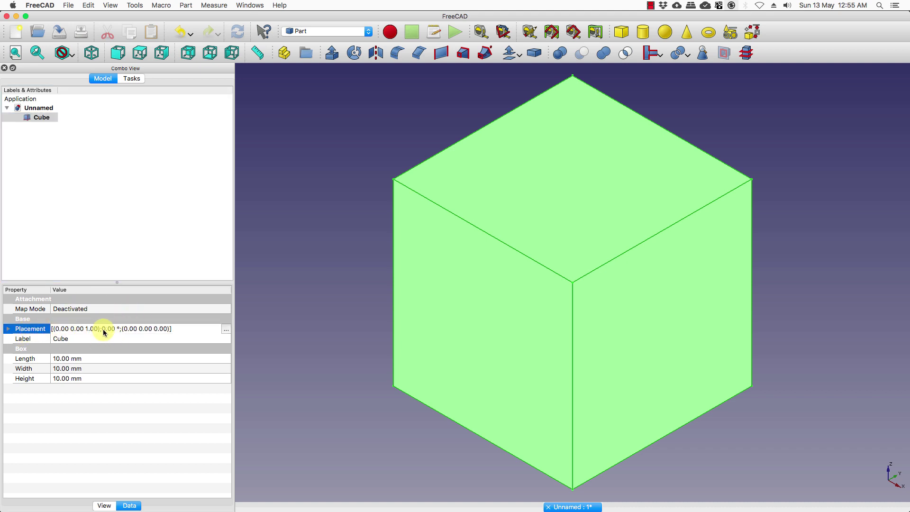
click(226, 329)
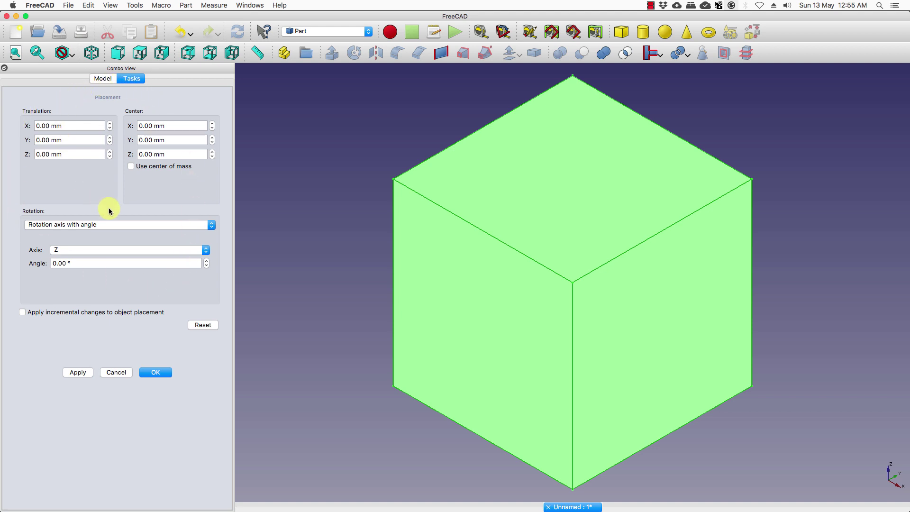
click(103, 78)
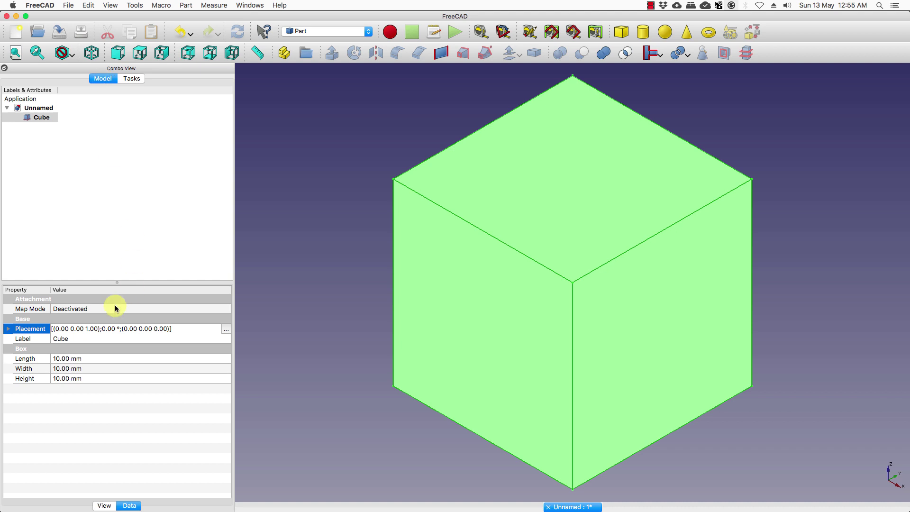
- Set the cube's height to 20 mm
click(47, 385)
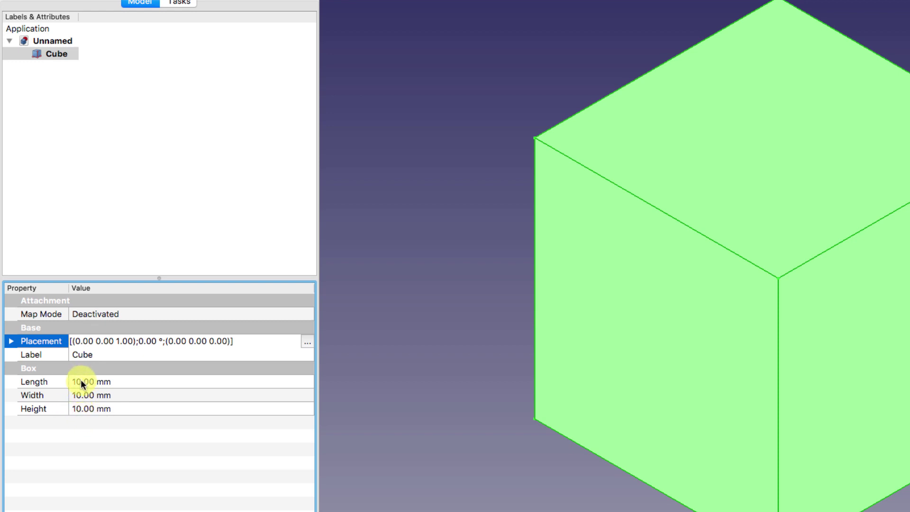
click(80, 408)
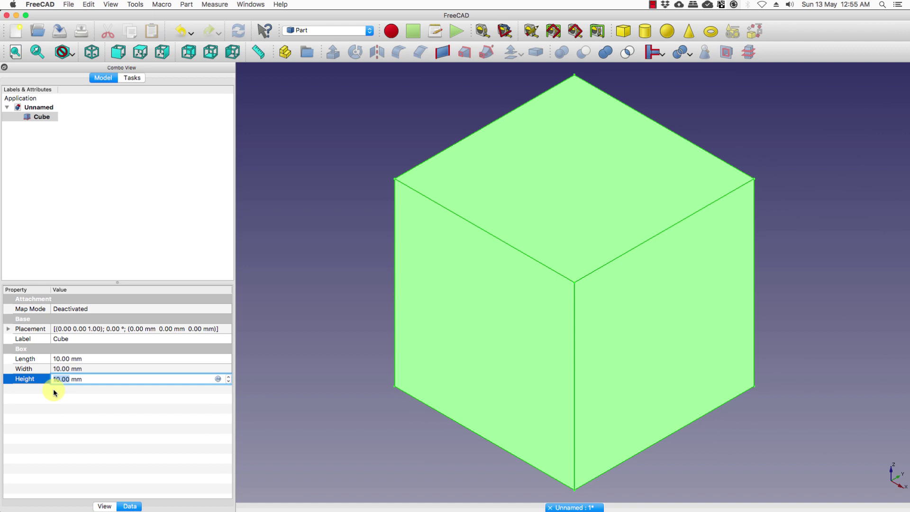
text(20)
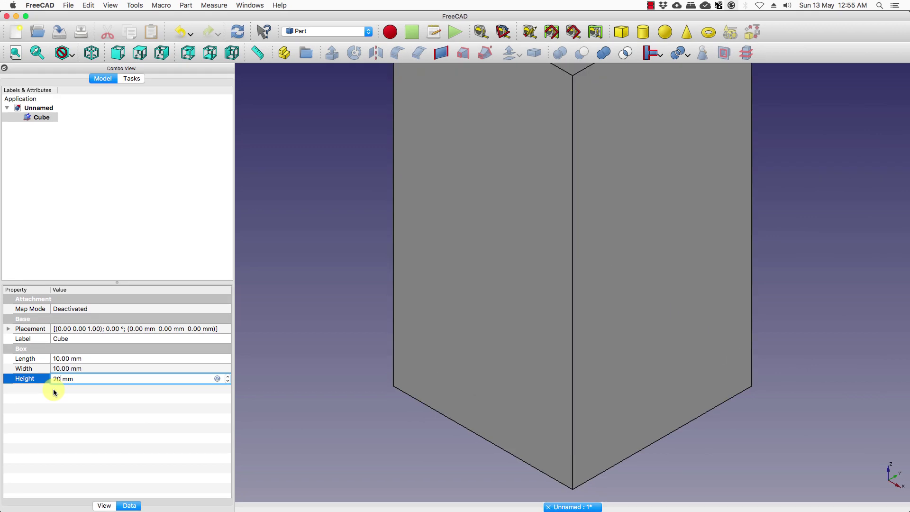
key(Return)
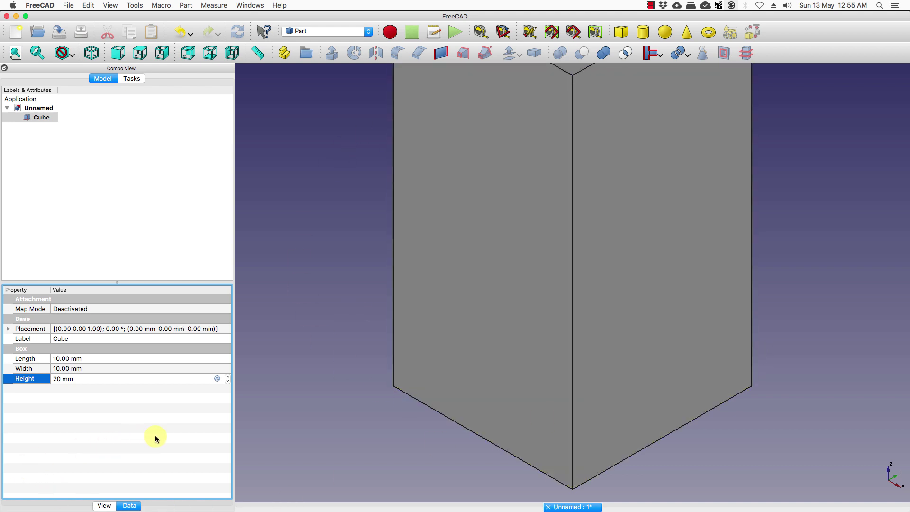
click(37, 52)
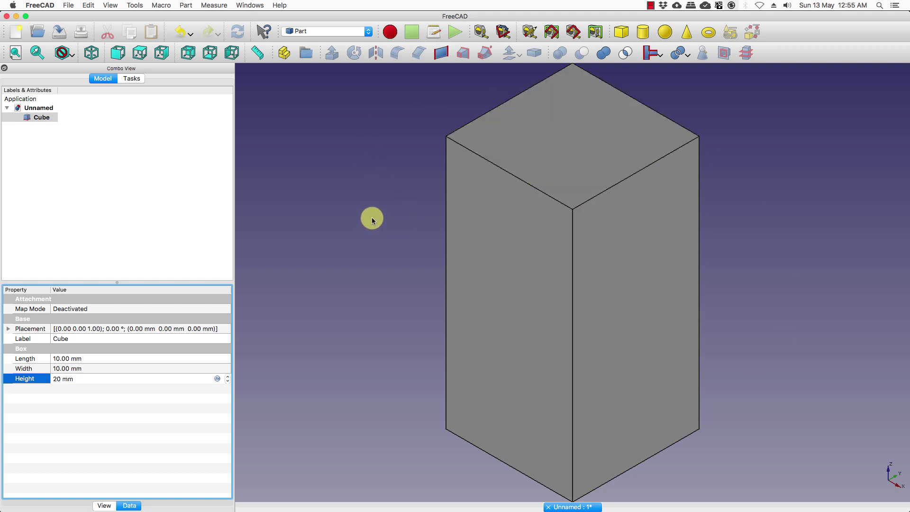
- Preview the solid in the Wireframe draw style and restore the As is style
click(74, 58)
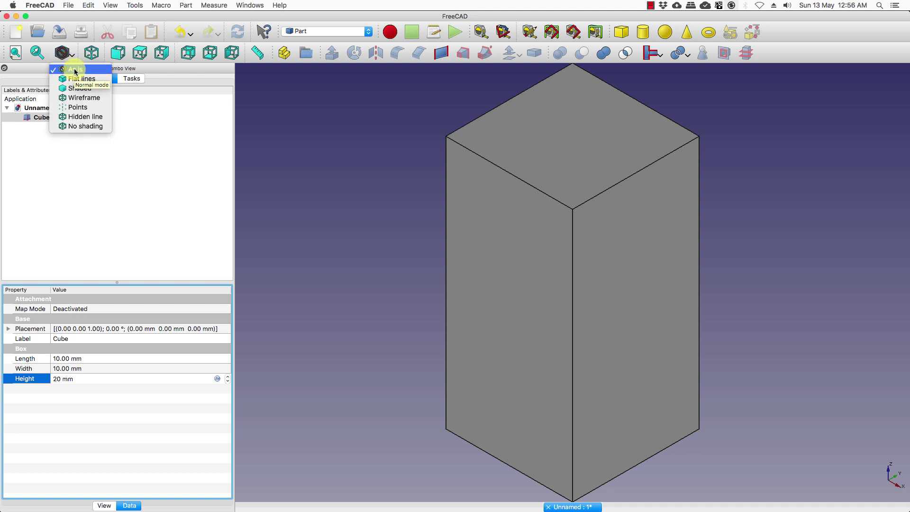
click(85, 102)
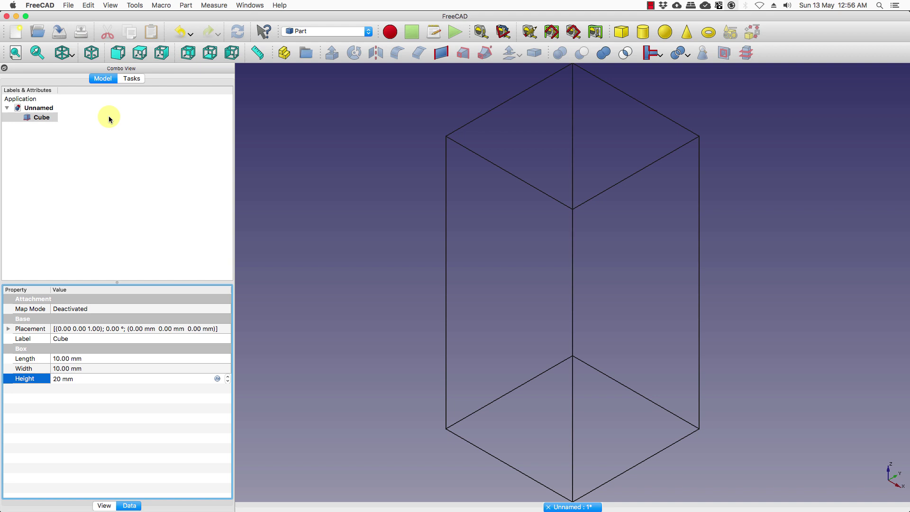
click(71, 57)
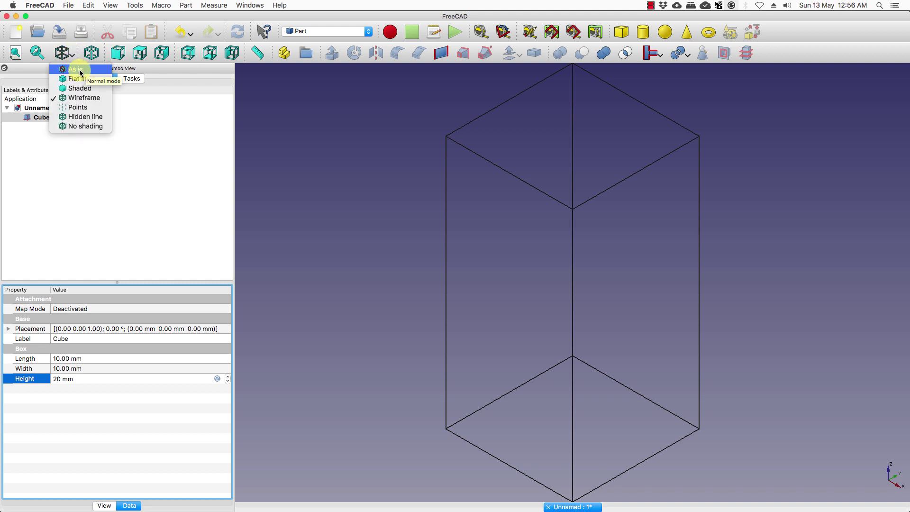
click(81, 71)
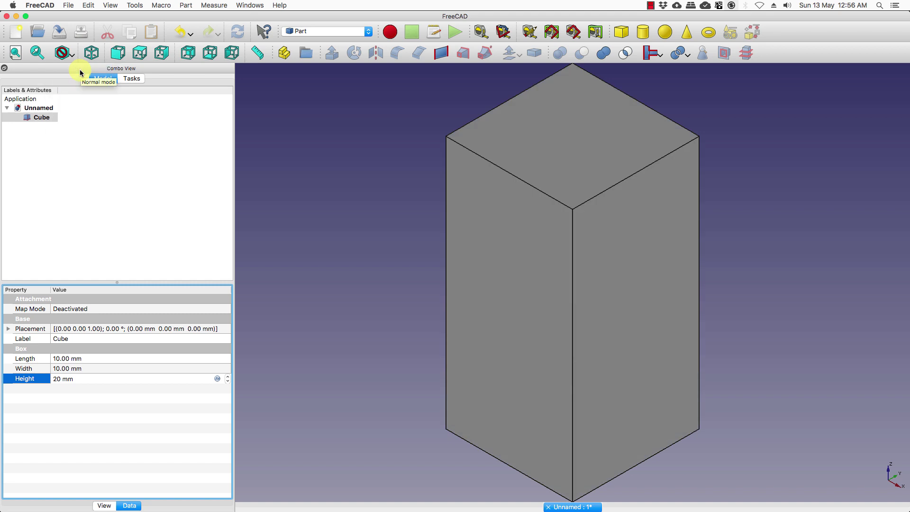
- Rotate and pan the 3D view to examine the tall box from several angles and positions
click(172, 172)
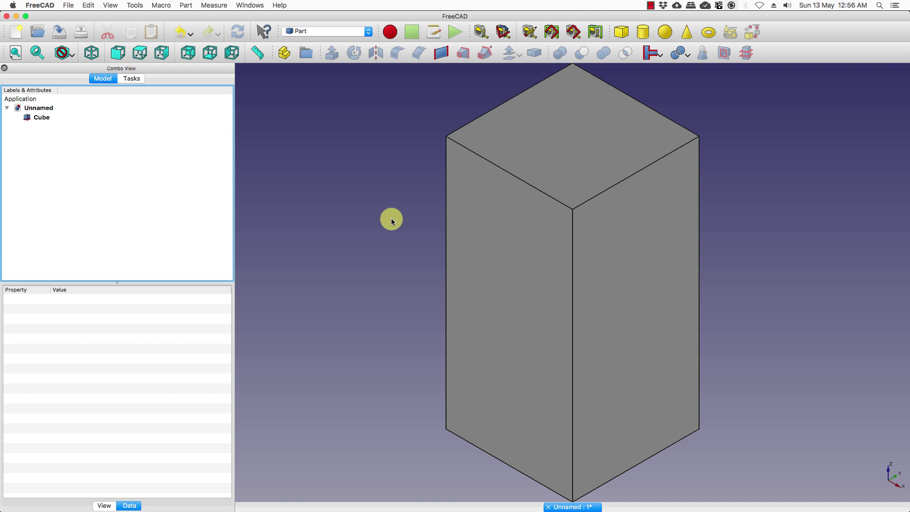
middle_drag(391, 220, 392, 218)
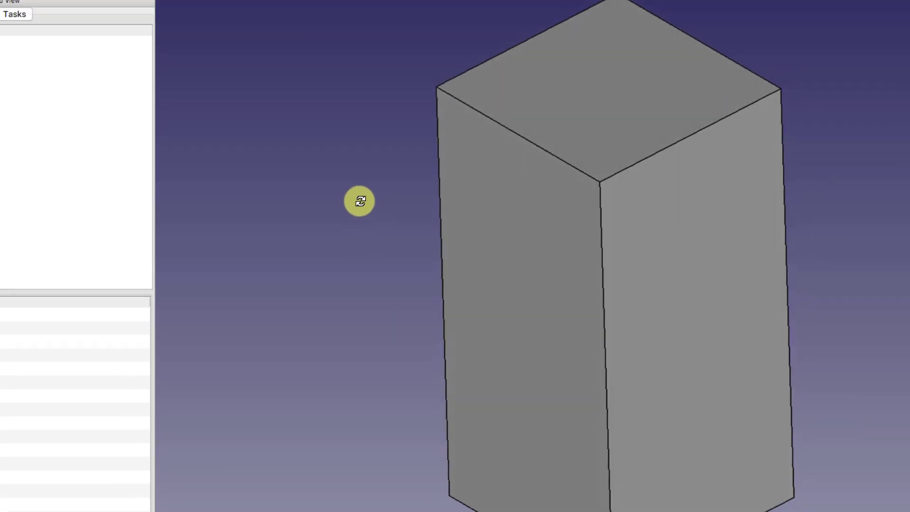
middle_drag(351, 195, 255, 91)
middle_drag(336, 154, 362, 189)
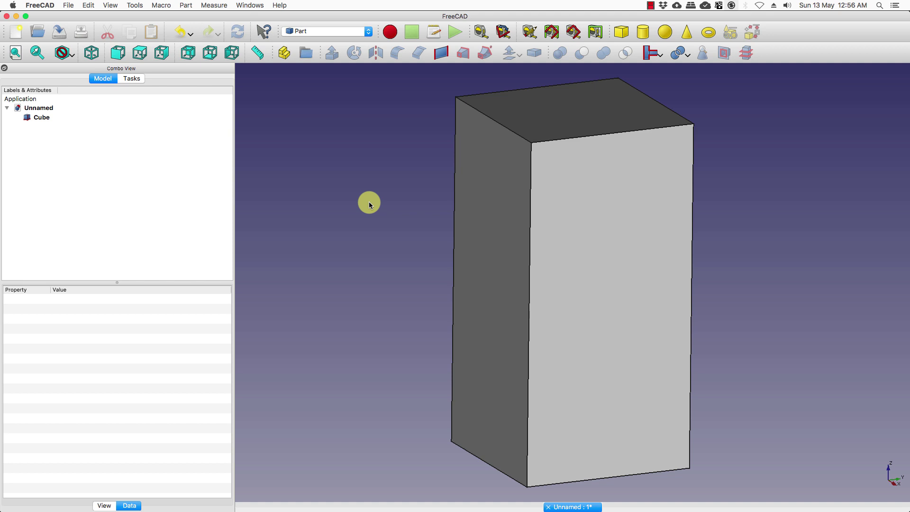
middle_drag(362, 192, 578, 219)
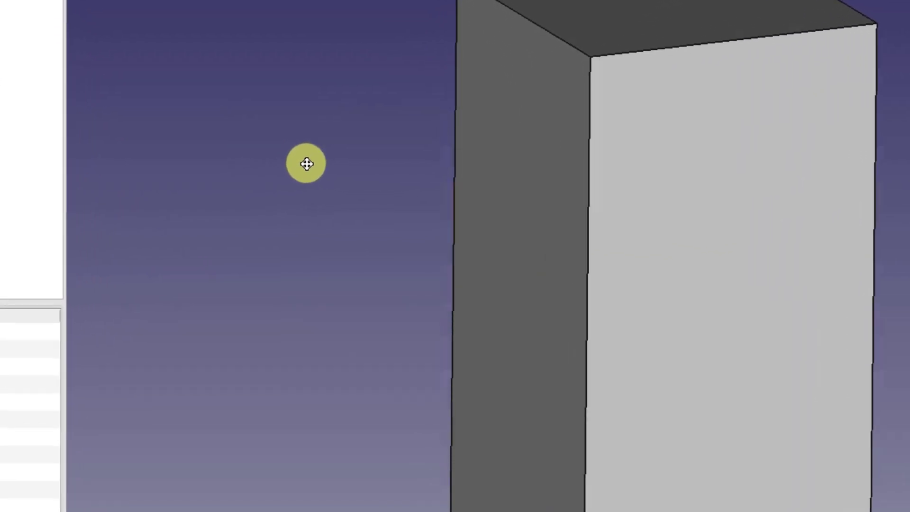
middle_drag(670, 190, 303, 142)
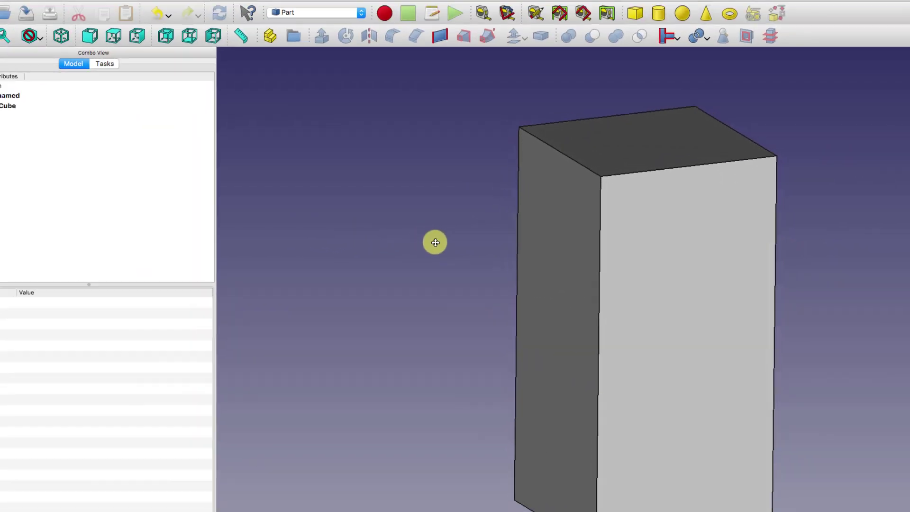
middle_drag(435, 242, 690, 324)
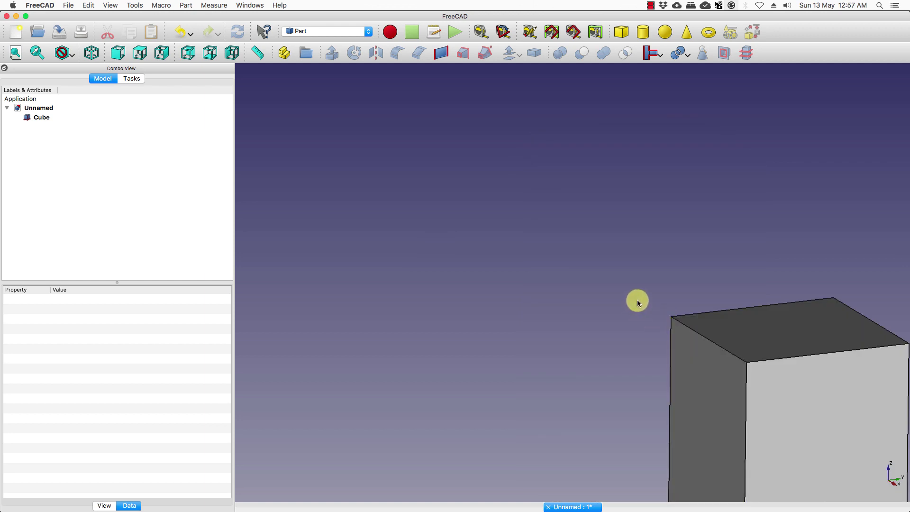
middle_drag(650, 302, 422, 85)
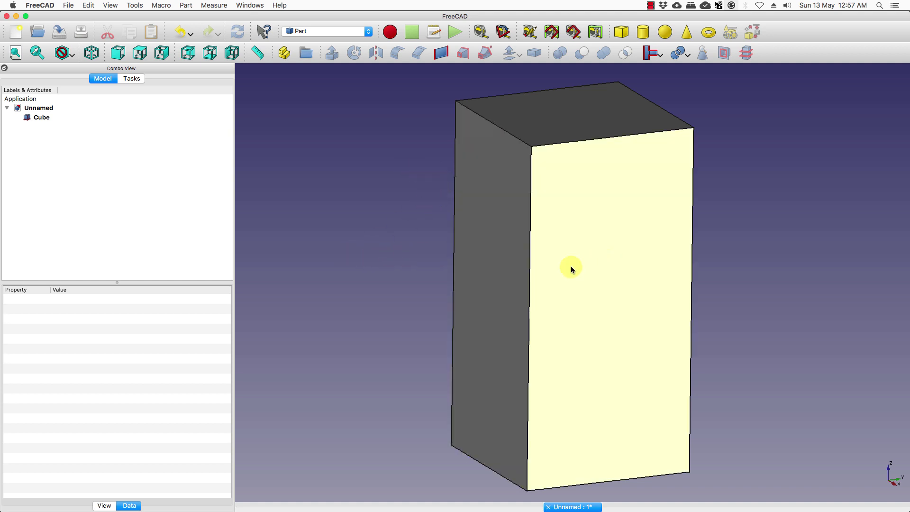
- Zoom in and out around the box's front face, its lower corner and its upper edge to inspect them closely
scroll(571, 269, down, 10)
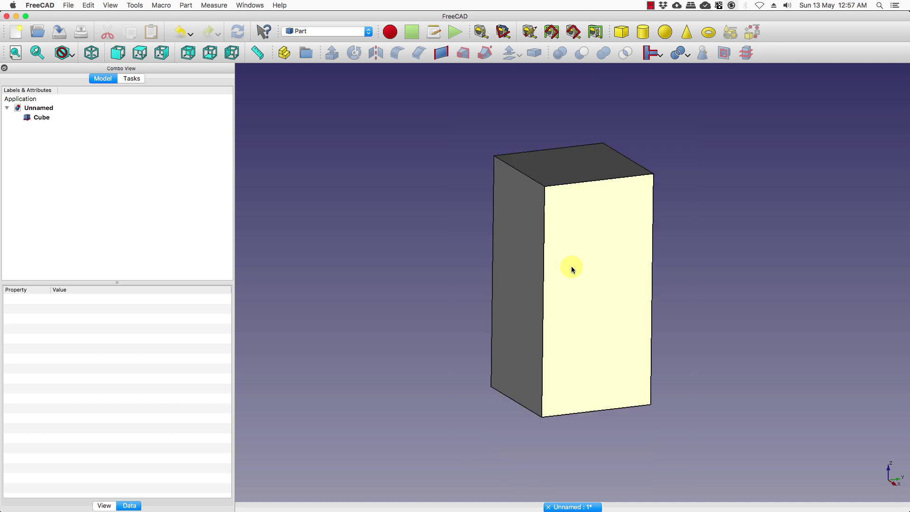
scroll(572, 269, up, 10)
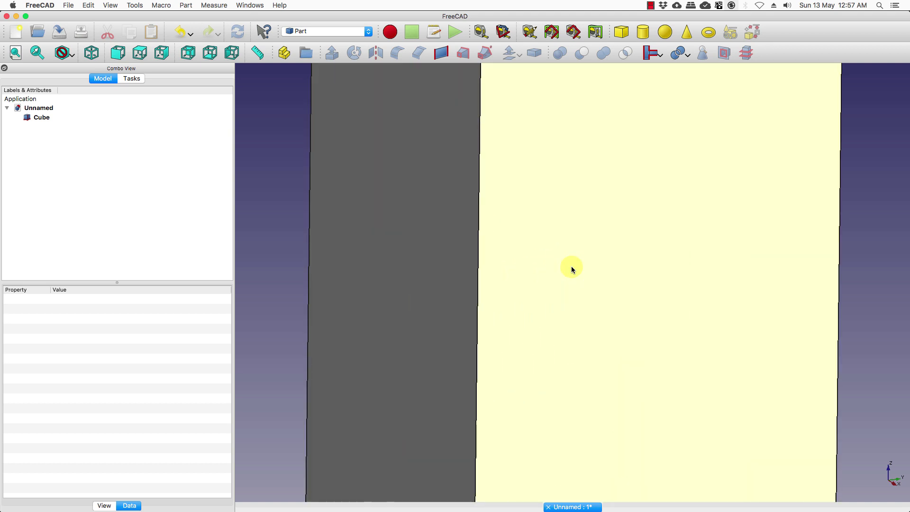
scroll(572, 269, down, 6)
scroll(571, 270, down, 4)
scroll(571, 269, up, 8)
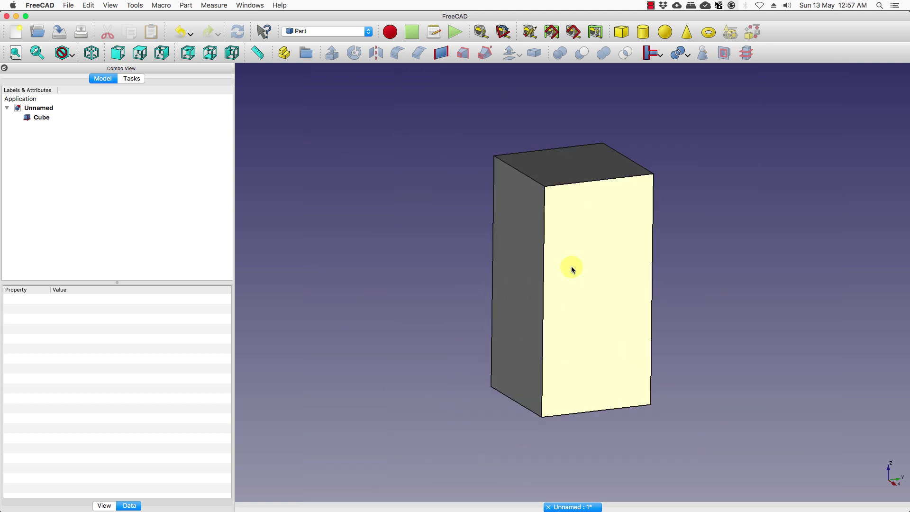
scroll(571, 269, down, 4)
scroll(571, 268, down, 3)
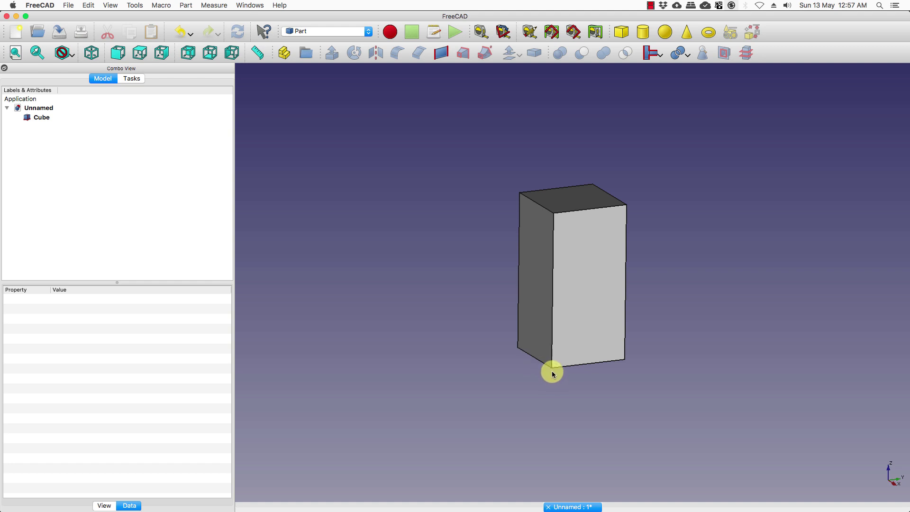
scroll(551, 371, up, 5)
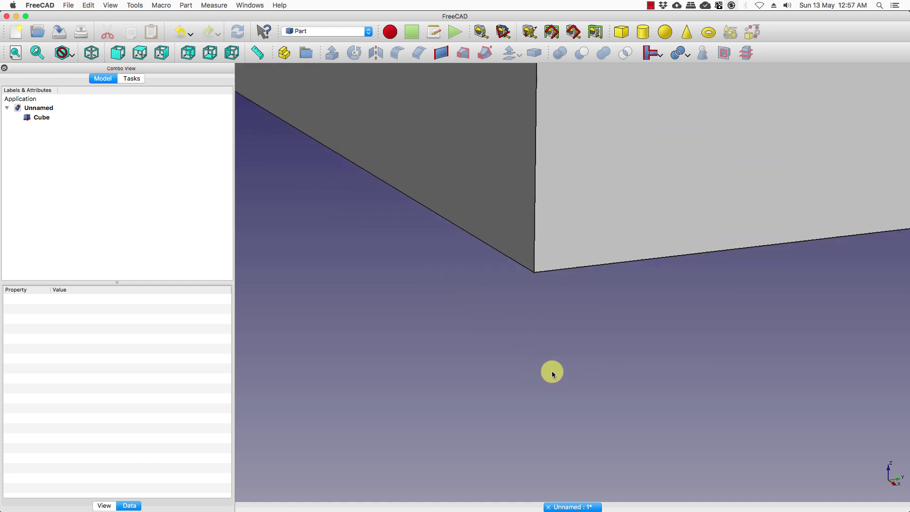
scroll(551, 370, down, 10)
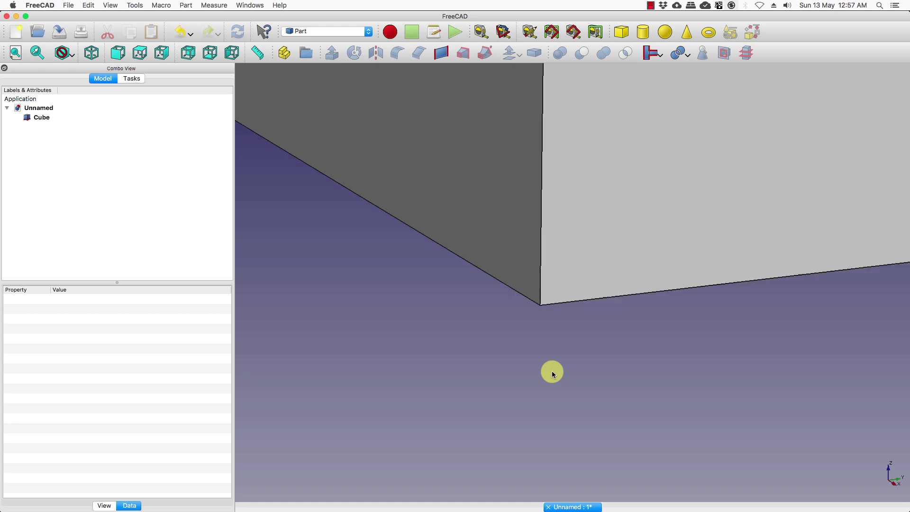
scroll(553, 373, up, 6)
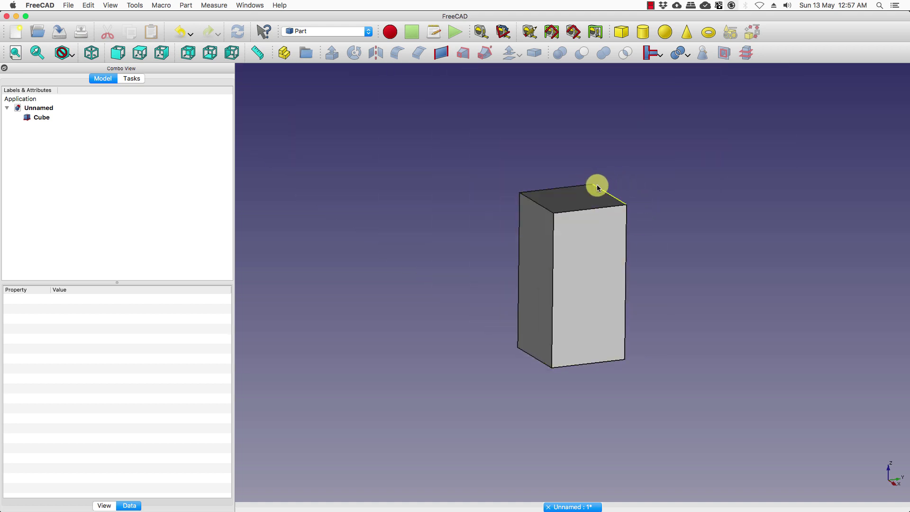
scroll(597, 187, up, 8)
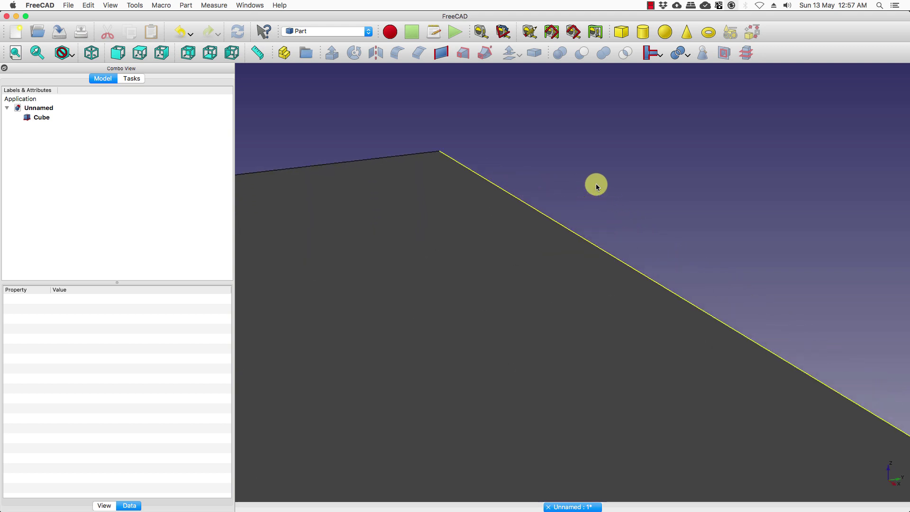
scroll(596, 186, down, 8)
scroll(595, 185, up, 3)
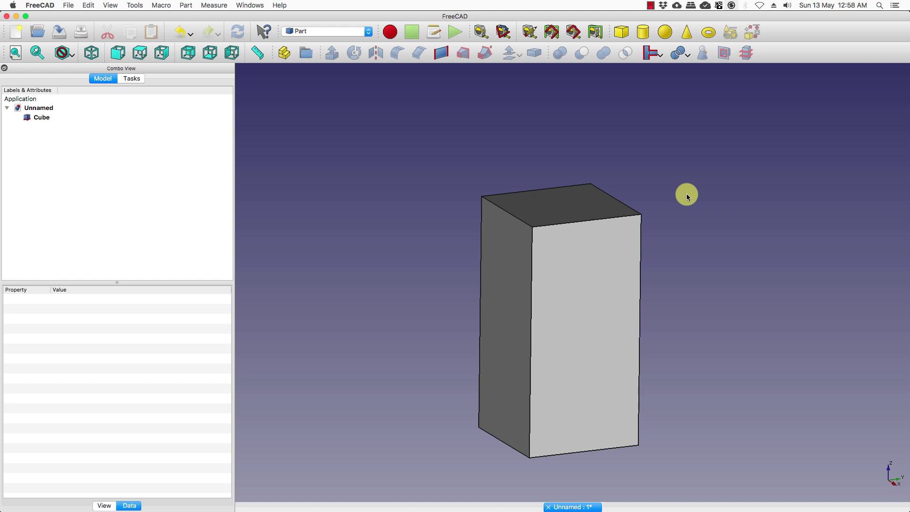
- Set the cube's height to 10 mm
click(192, 157)
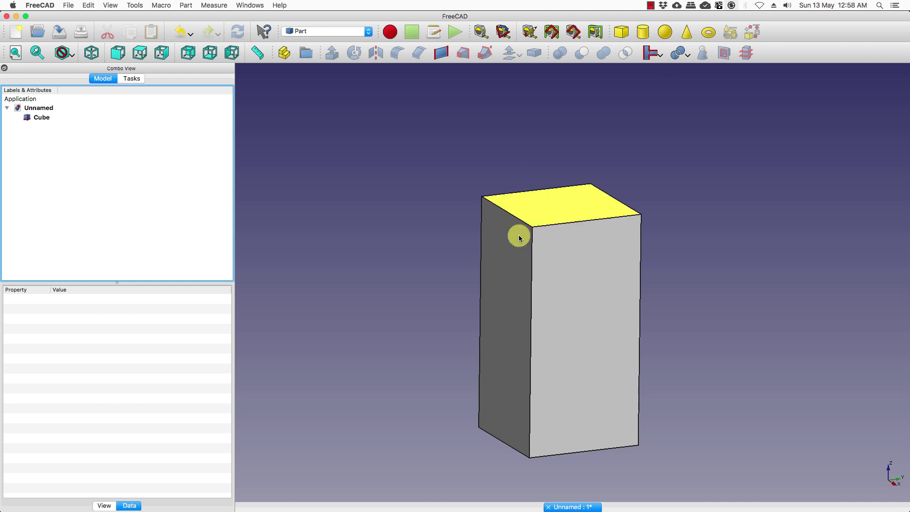
click(33, 118)
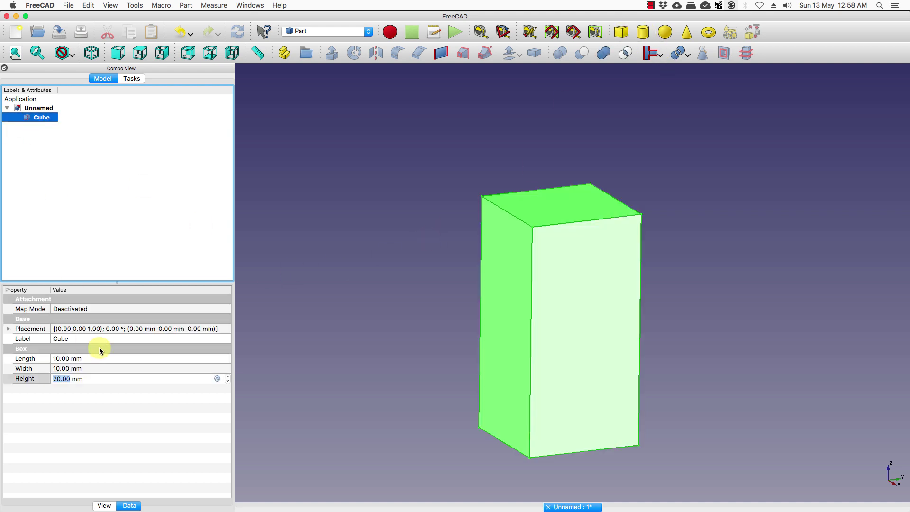
click(65, 379)
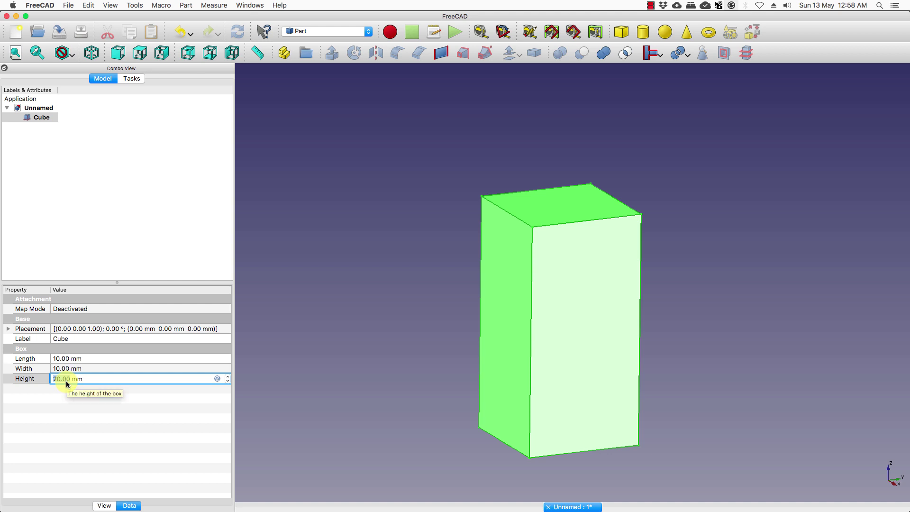
text(10)
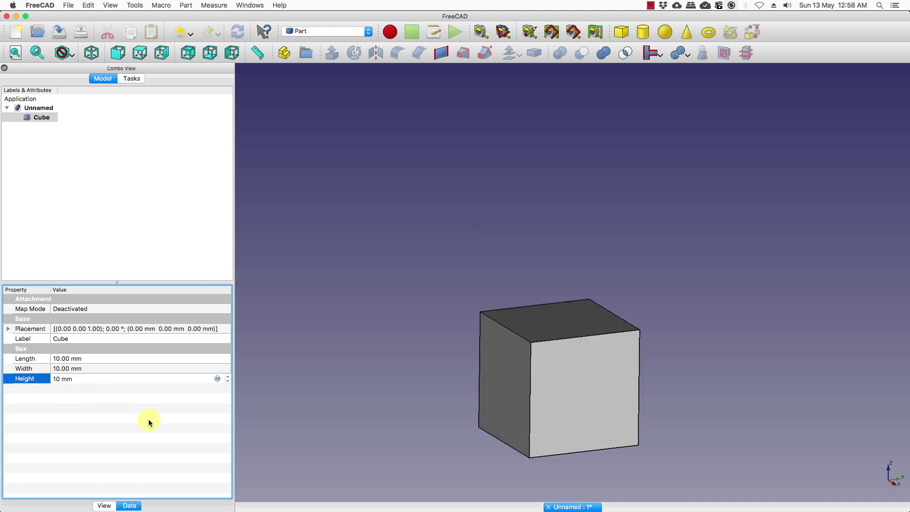
- Add a cylinder primitive to the document alongside the cube
scroll(559, 457, up, 3)
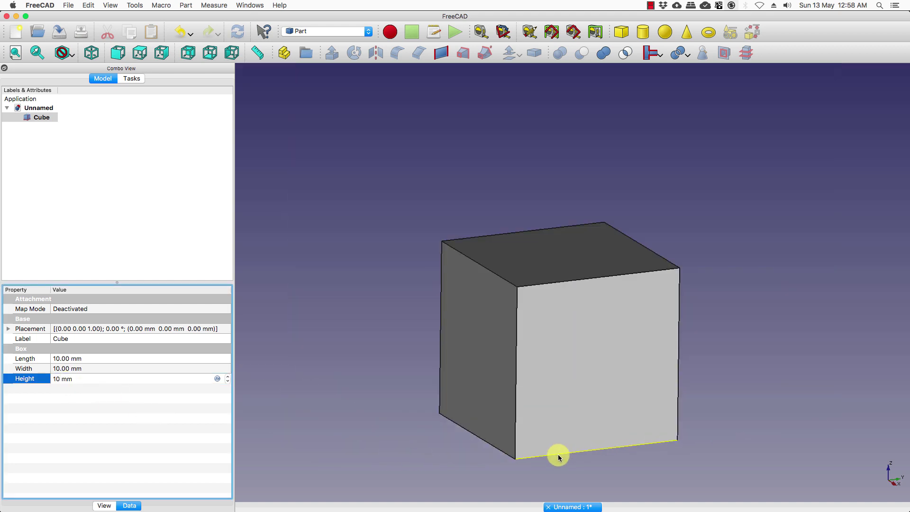
click(643, 32)
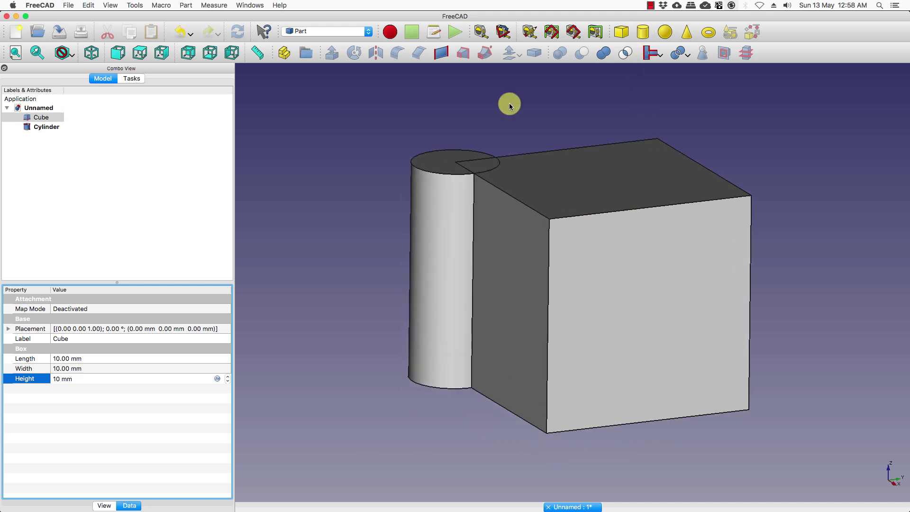
- Examine the cylinder's data properties and its placement settings for translation, center and rotation
click(55, 129)
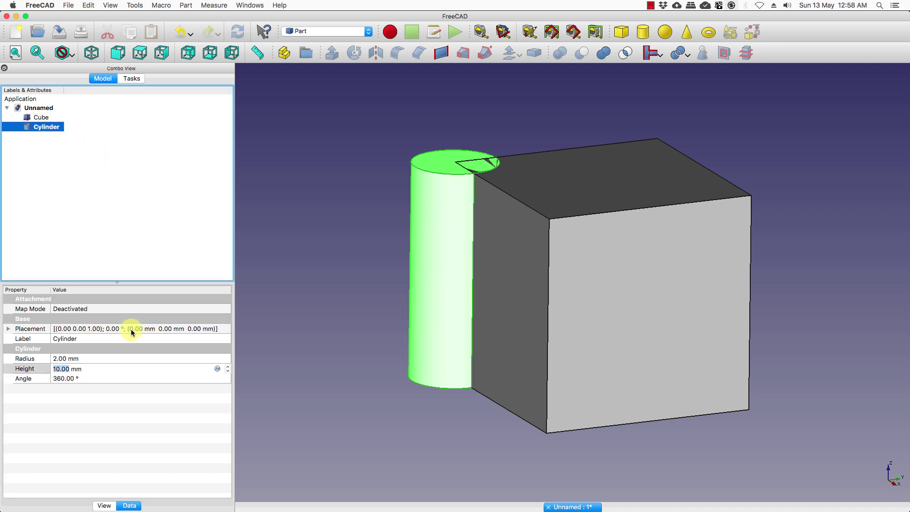
click(222, 327)
click(225, 328)
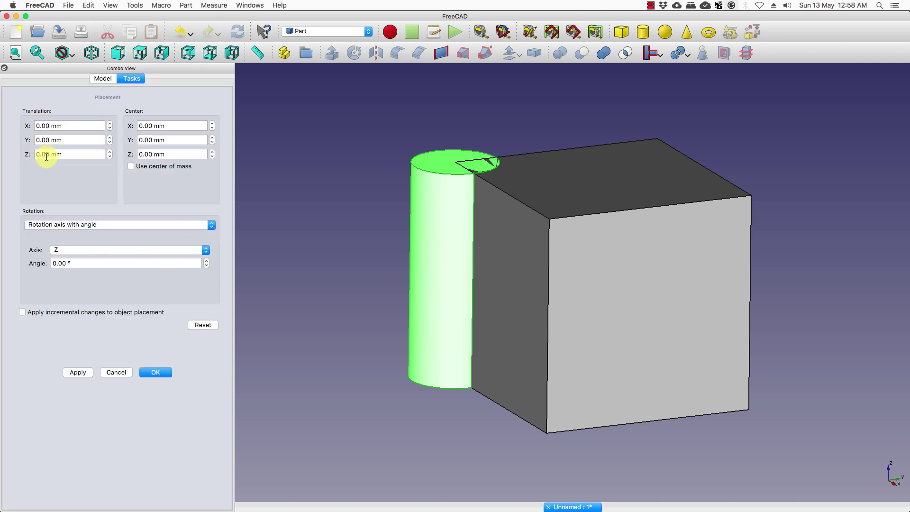
click(106, 78)
click(109, 232)
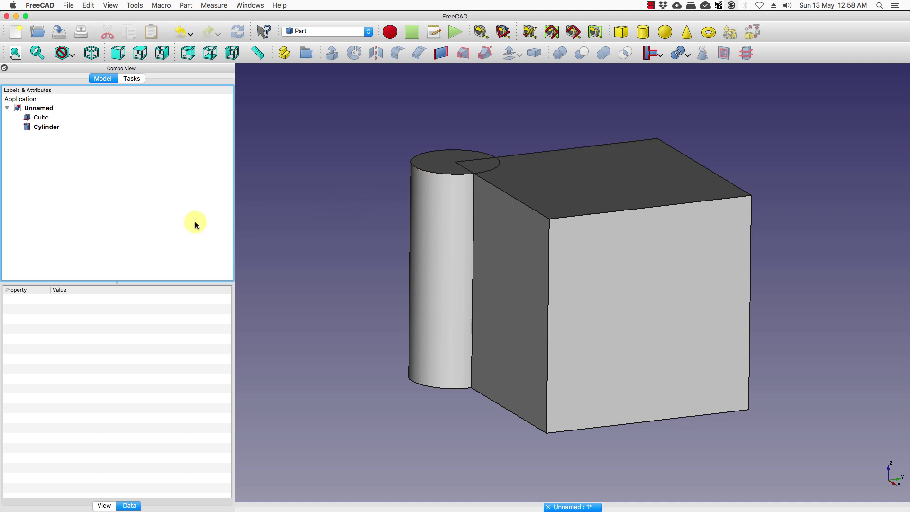
- Set the X translation in the cylinder's placement to 5 mm
click(53, 130)
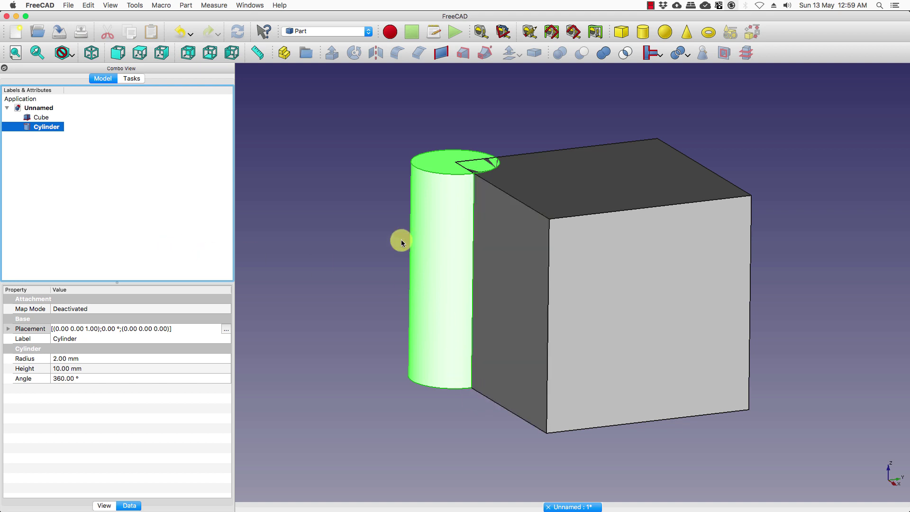
click(224, 329)
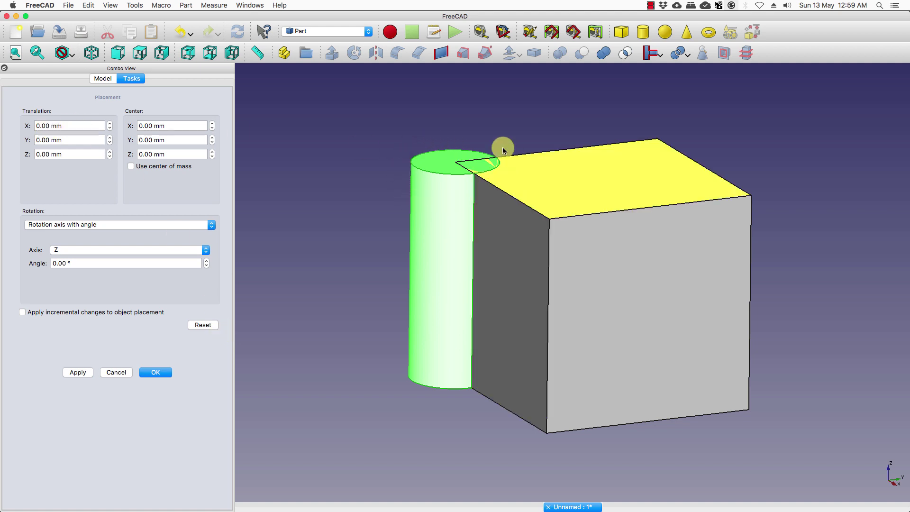
double_click(42, 125)
text(1)
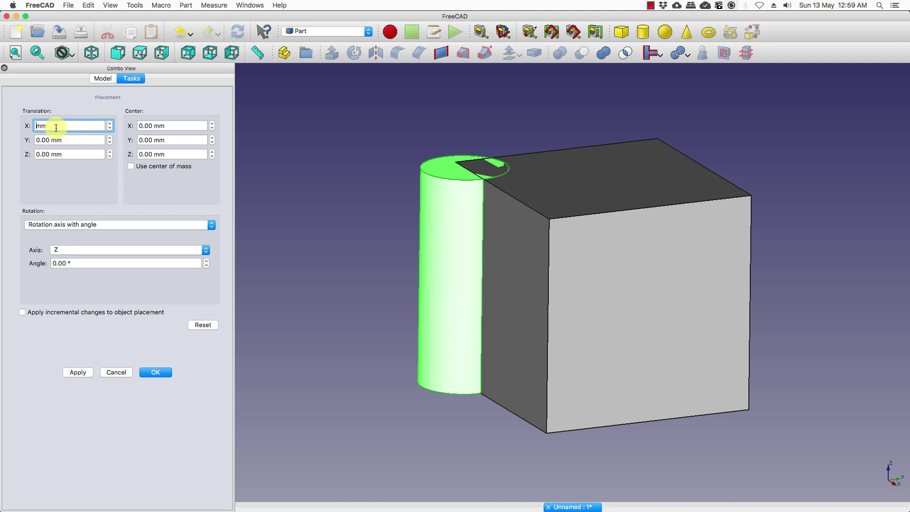
text(5)
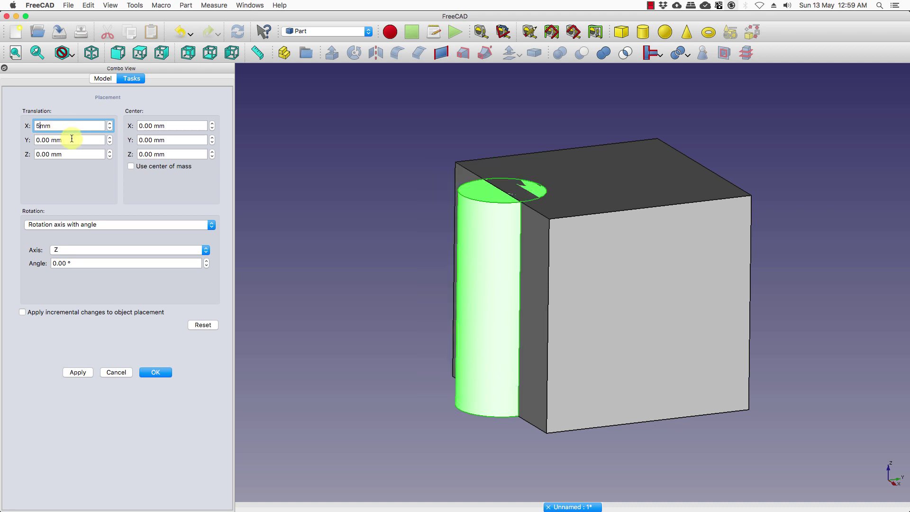
- Set the cylinder's Y translation to 5 mm, then apply and accept the placement
click(76, 139)
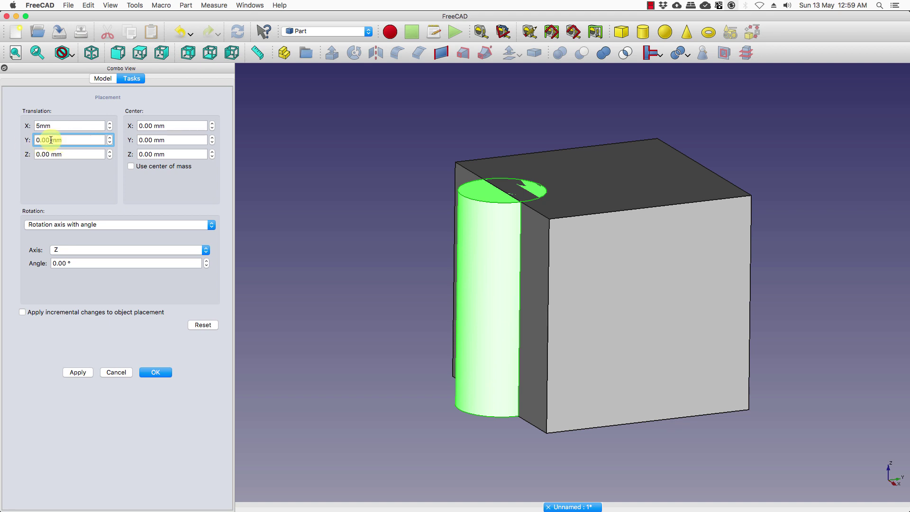
drag(50, 140, 28, 140)
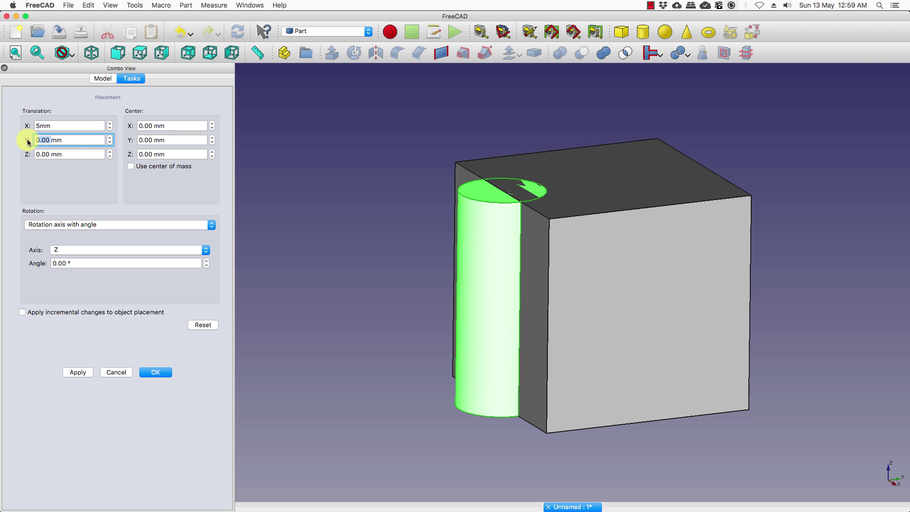
text(5)
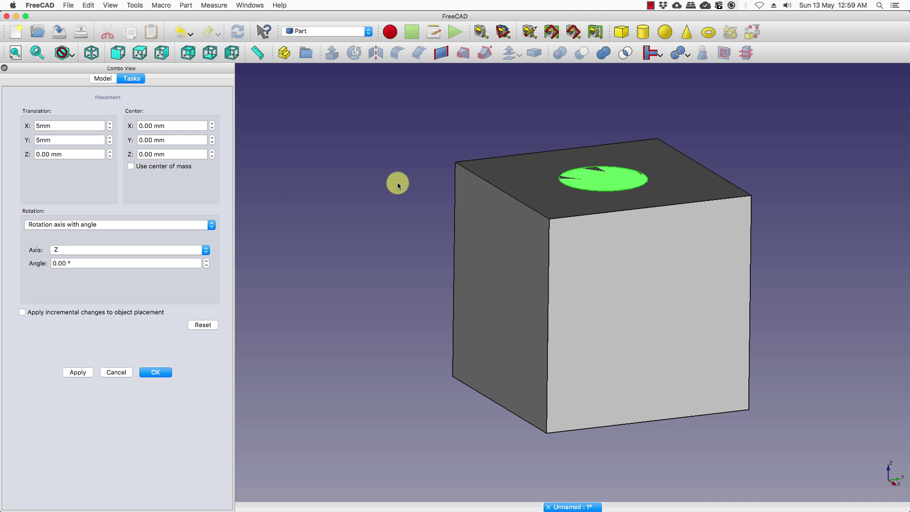
click(609, 184)
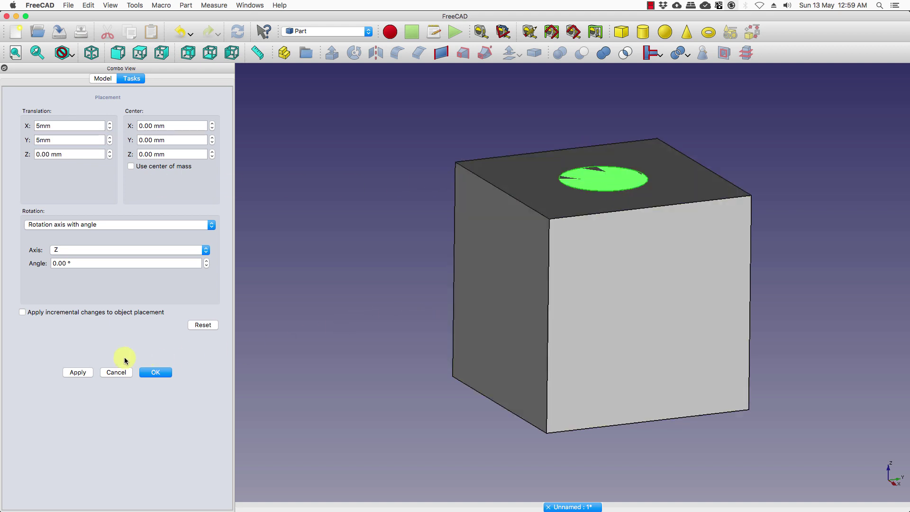
click(79, 374)
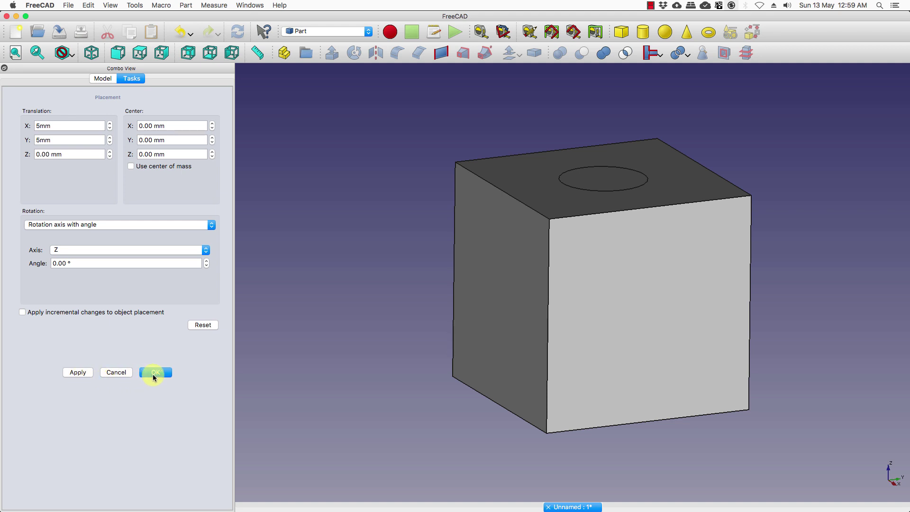
click(153, 373)
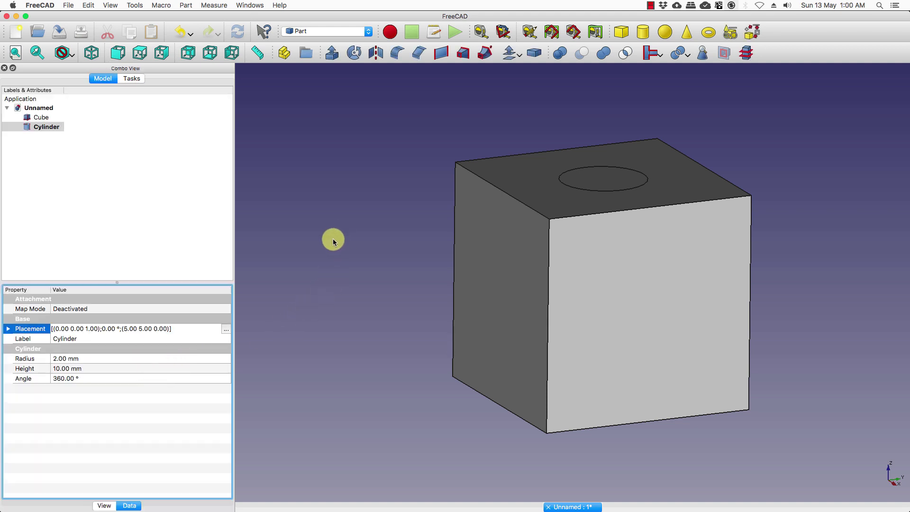
- Display the model in the Wireframe draw style and inspect the cylinder inside the cube
click(192, 210)
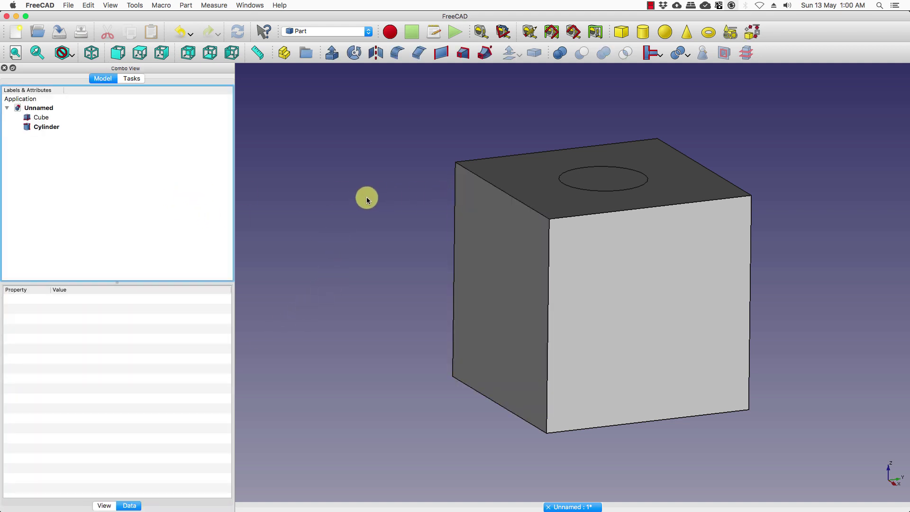
mouse_move(367, 199)
middle_down()
mouse_move(420, 242)
mouse_move(510, 236)
mouse_move(625, 196)
mouse_move(642, 169)
mouse_move(535, 142)
mouse_move(442, 158)
mouse_move(375, 200)
mouse_move(376, 235)
mouse_move(406, 246)
mouse_move(365, 201)
mouse_move(397, 199)
mouse_move(382, 205)
mouse_move(382, 220)
mouse_move(382, 203)
mouse_move(360, 197)
mouse_move(371, 209)
mouse_move(371, 189)
mouse_move(364, 202)
mouse_move(372, 210)
middle_up()
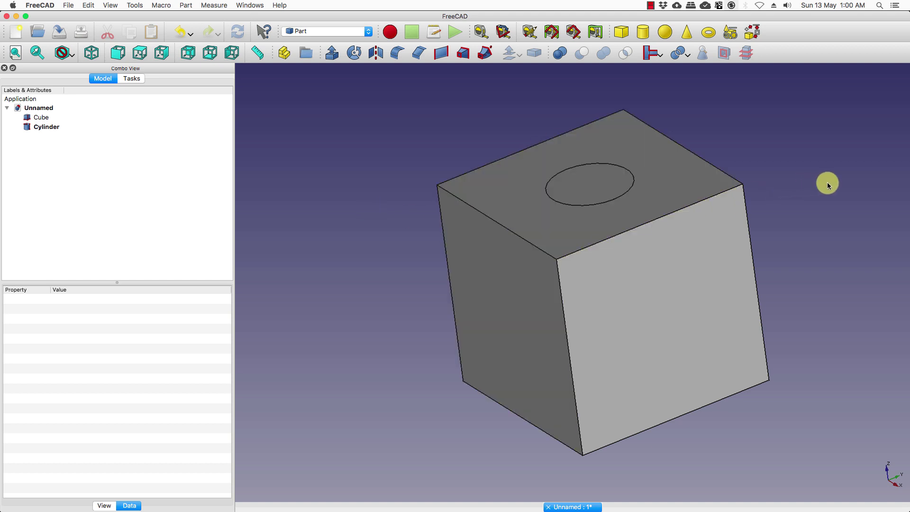
click(73, 55)
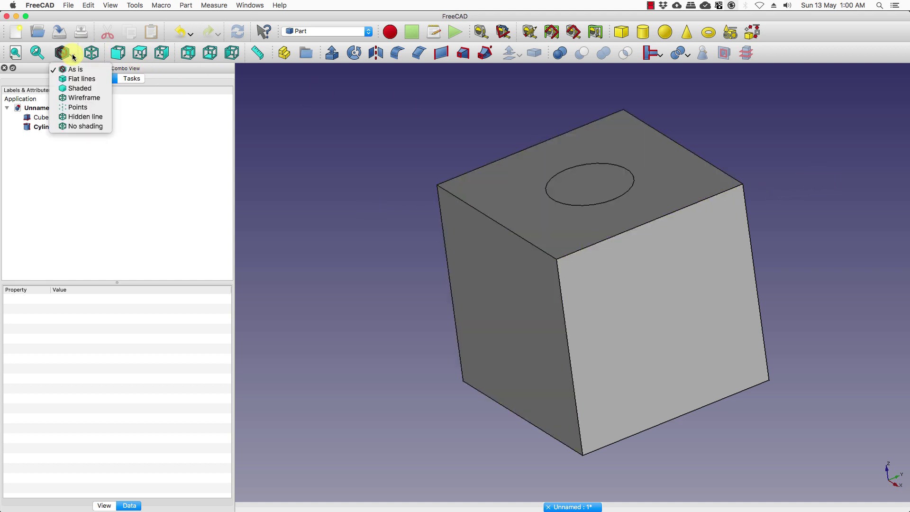
click(90, 101)
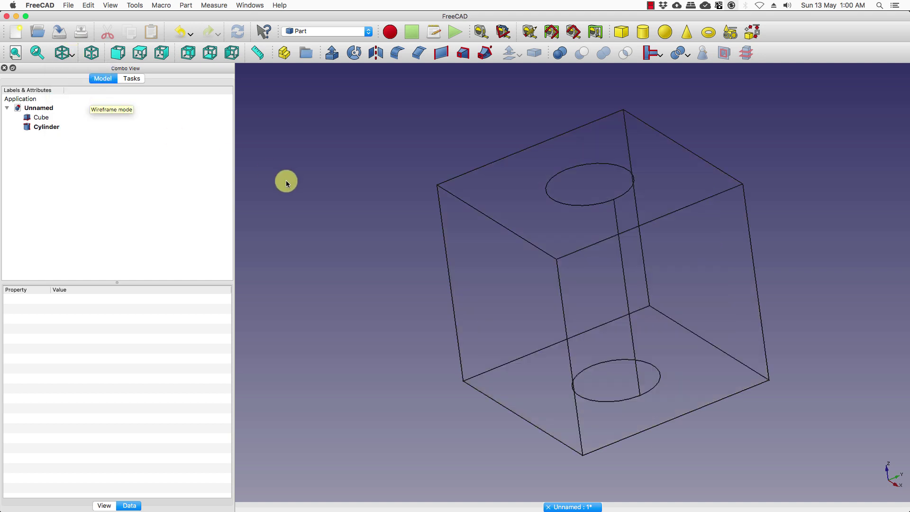
middle_drag(300, 230, 652, 260)
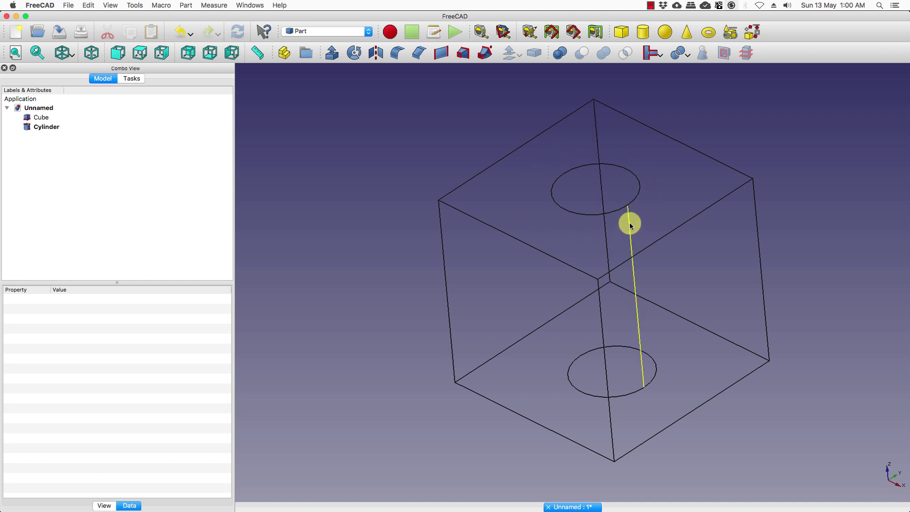
- Return the view's draw style to As is
click(74, 58)
click(97, 78)
click(135, 173)
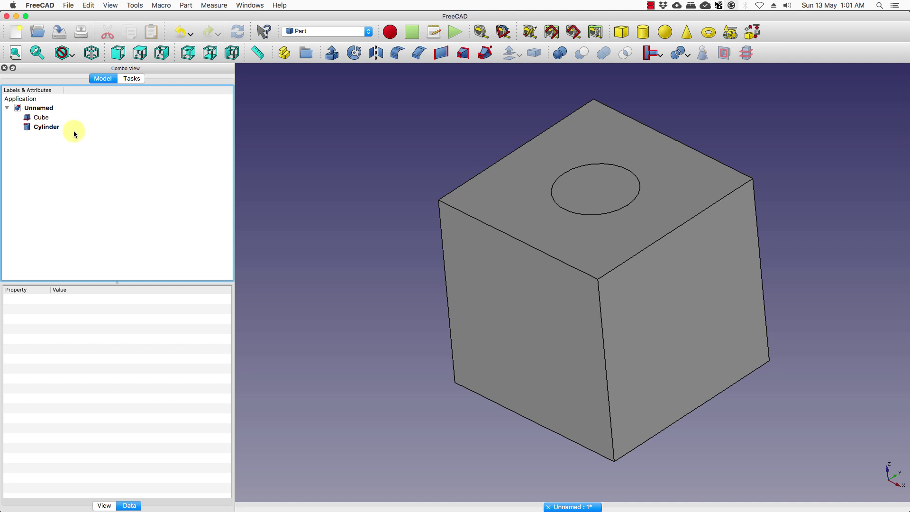
- Cut the cylinder out of the cube with a boolean Cut, taking the cube as the base shape
click(41, 118)
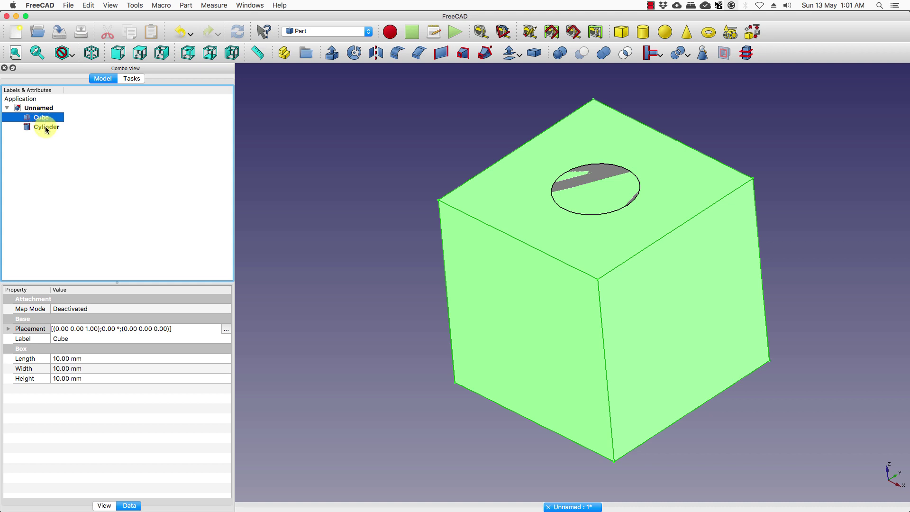
ctrl+click(46, 127)
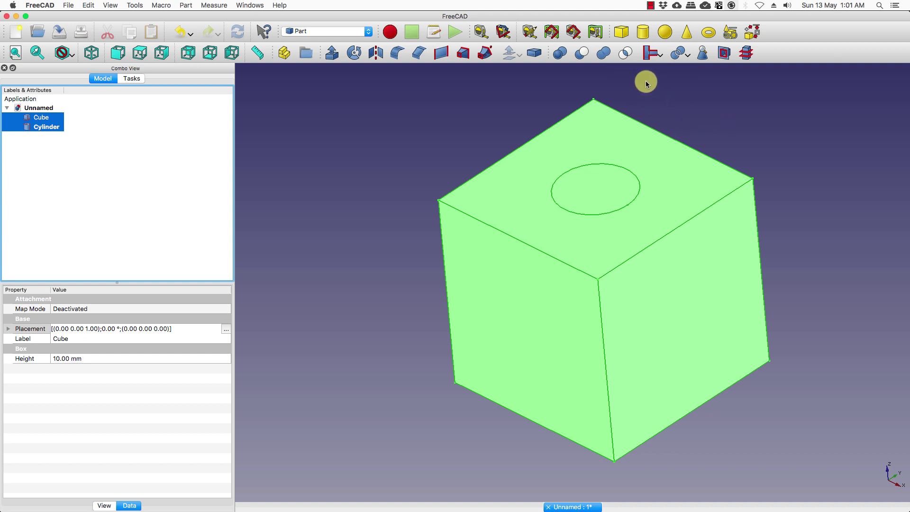
click(582, 53)
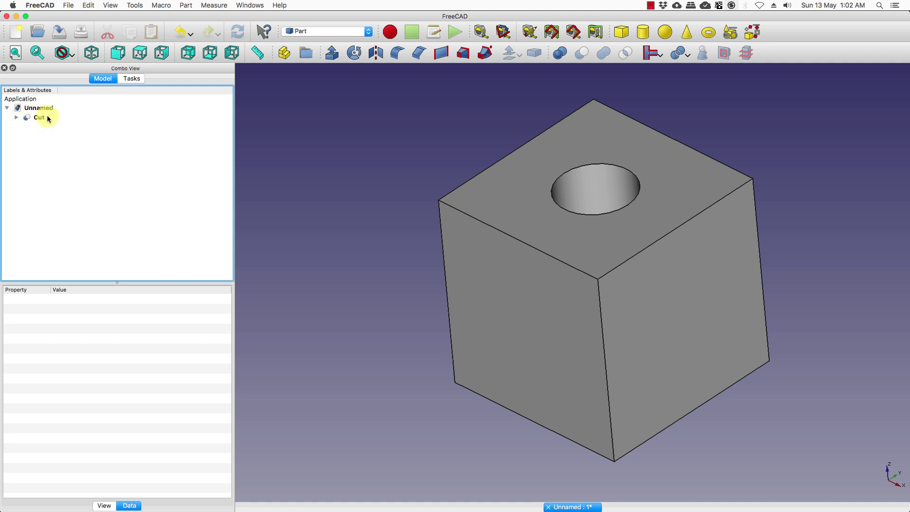
- Examine the Cube and Cylinder nested inside the Cut object and compare their data properties
click(16, 117)
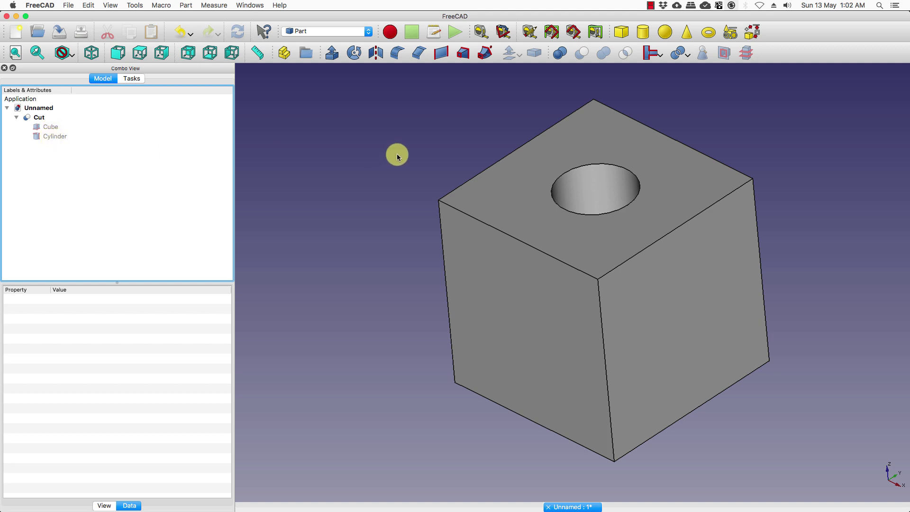
mouse_move(396, 152)
middle_down()
mouse_move(394, 187)
mouse_move(428, 241)
mouse_move(402, 253)
mouse_move(382, 197)
mouse_move(455, 112)
mouse_move(666, 144)
mouse_move(710, 215)
mouse_move(663, 250)
mouse_move(488, 219)
mouse_move(412, 219)
mouse_move(414, 252)
mouse_move(381, 175)
mouse_move(396, 144)
mouse_move(401, 156)
middle_up()
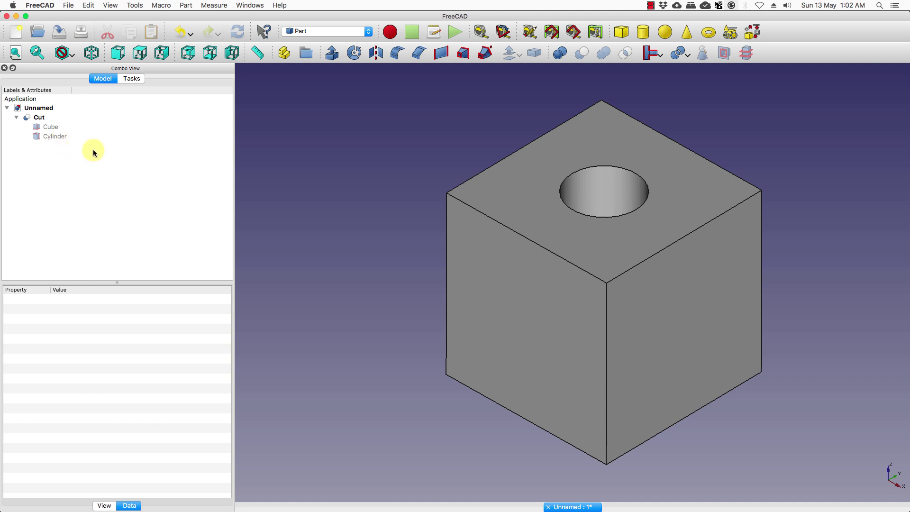
click(55, 135)
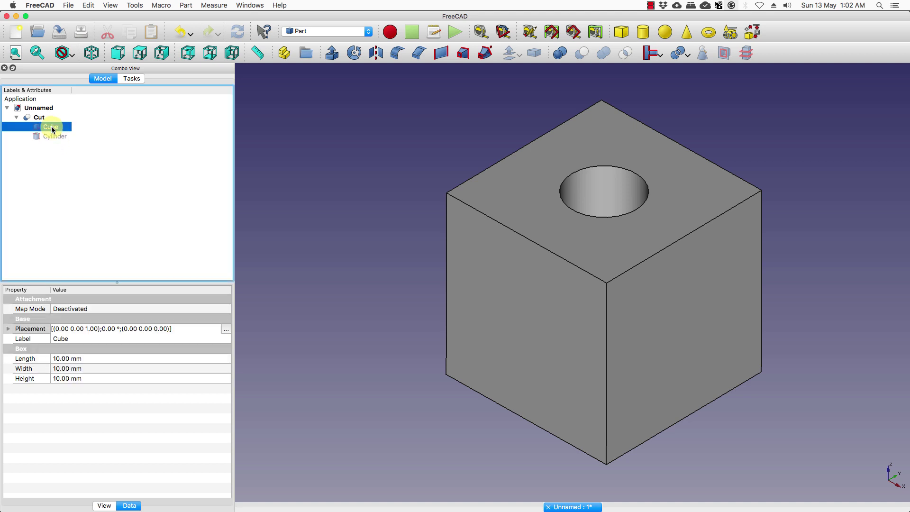
click(51, 127)
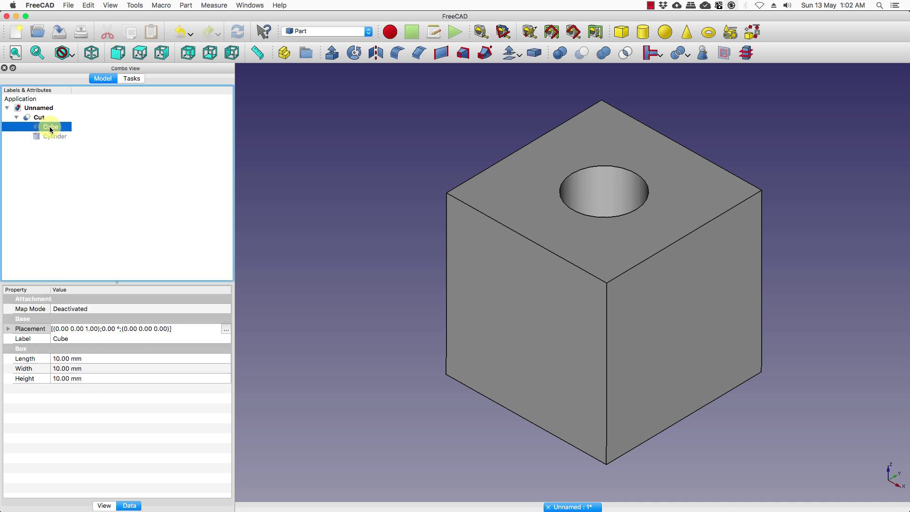
click(50, 138)
click(49, 126)
click(52, 136)
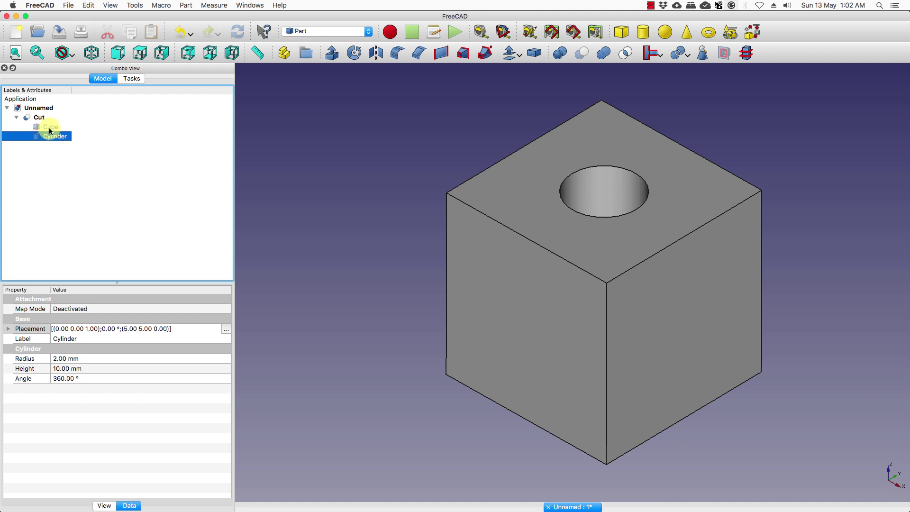
click(50, 127)
click(52, 136)
click(52, 126)
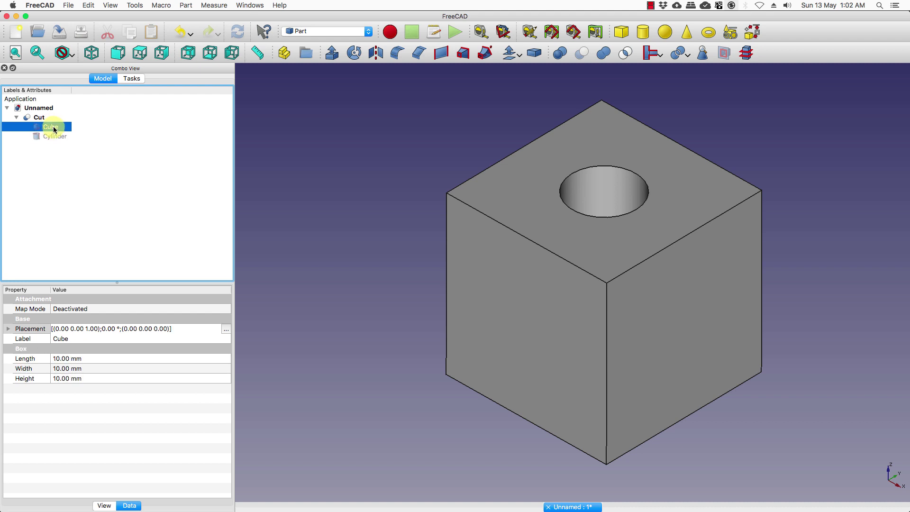
right_click(53, 127)
click(145, 126)
right_click(56, 129)
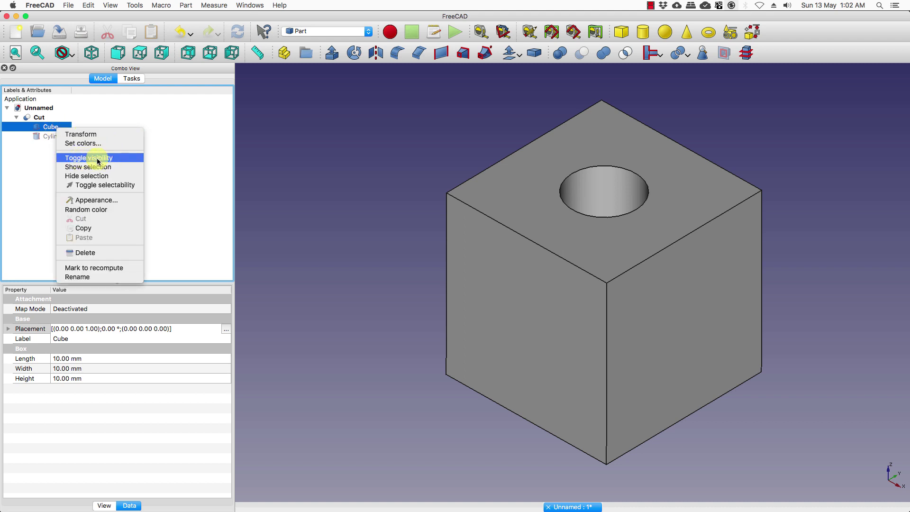
click(162, 138)
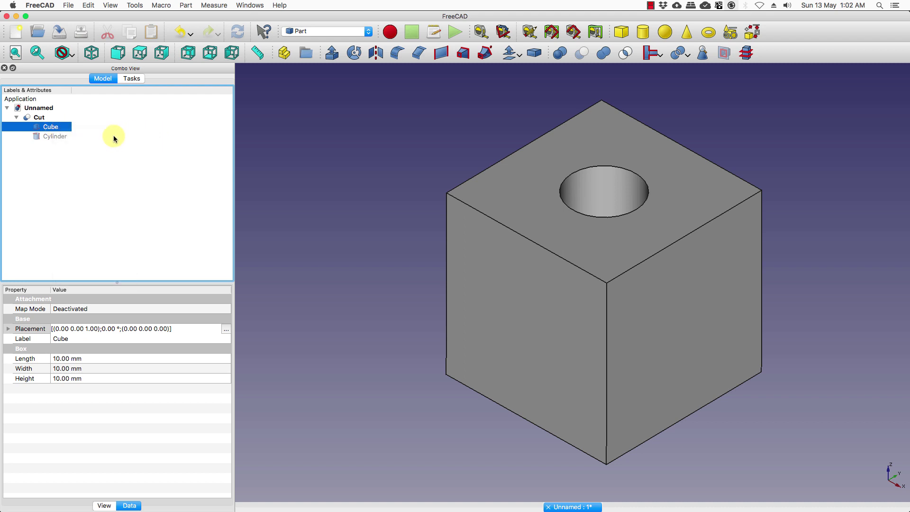
click(109, 135)
click(51, 126)
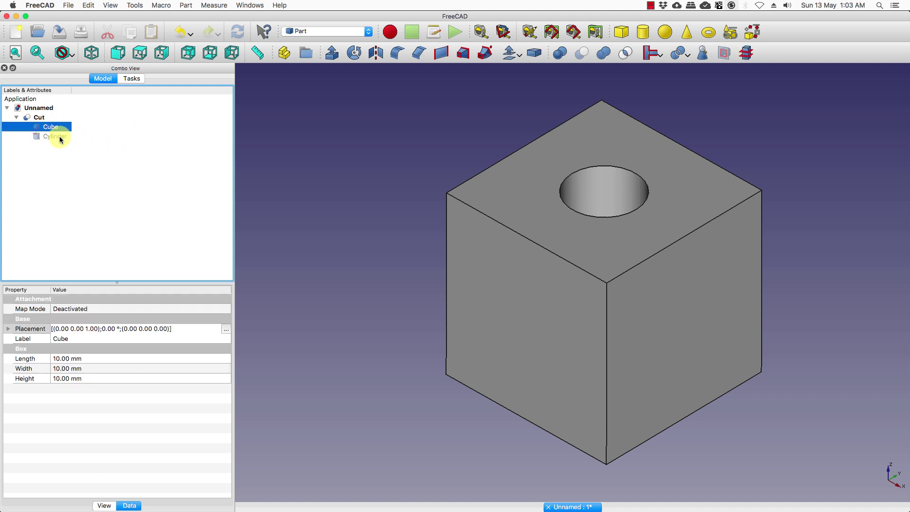
- Make the cylinder inside the Cut object visible in the 3D view
click(57, 136)
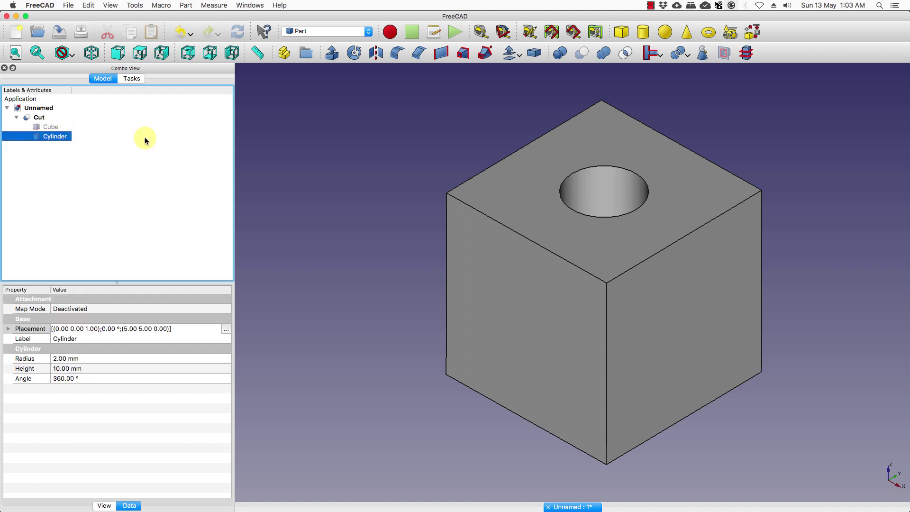
click(115, 148)
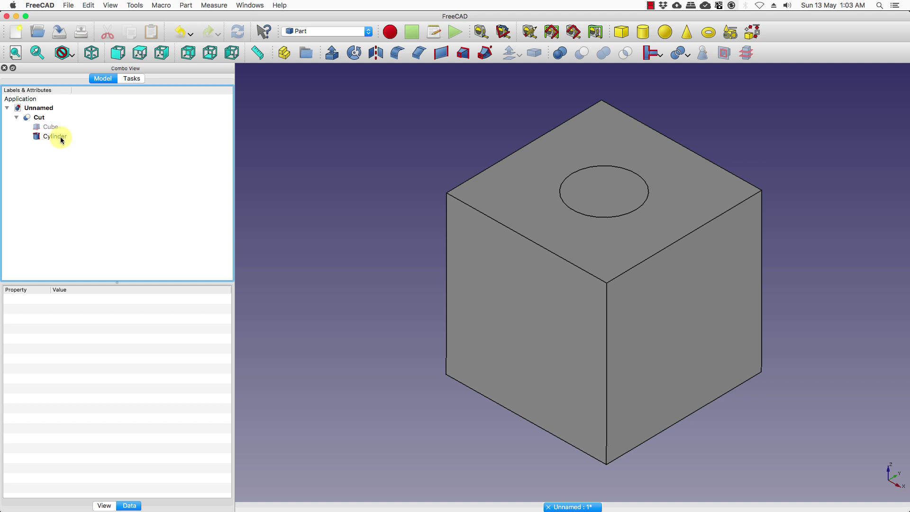
click(62, 141)
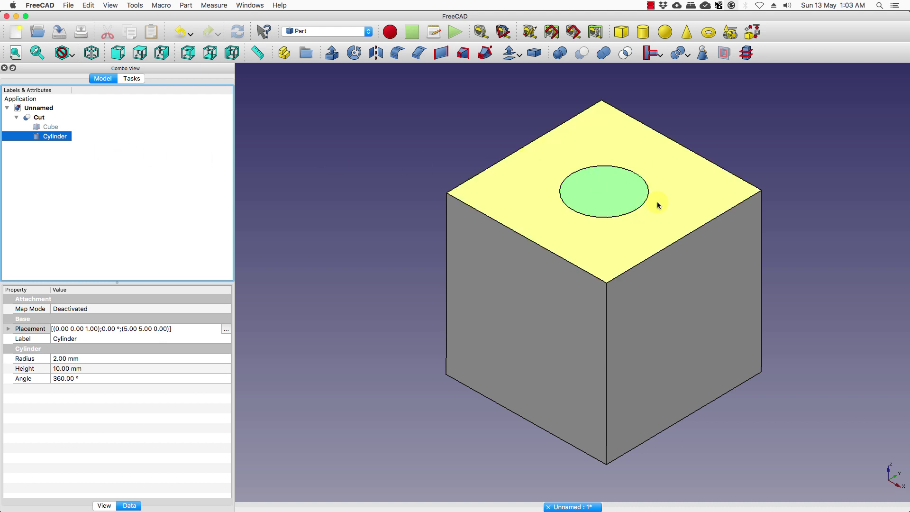
click(64, 148)
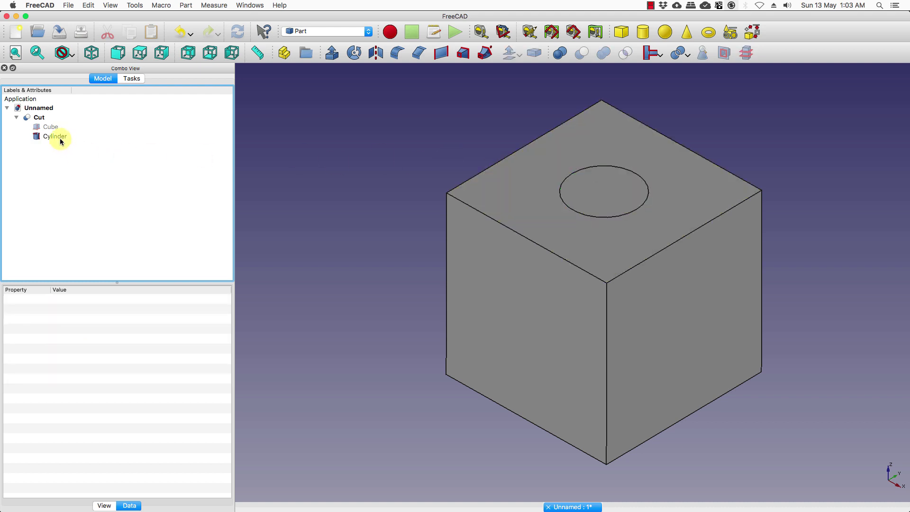
- Set the cylinder's radius to 3 mm
click(60, 141)
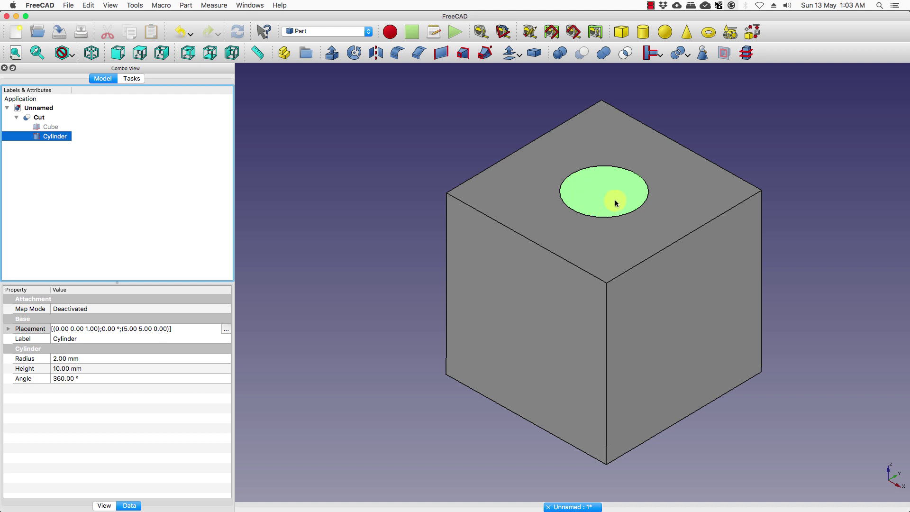
click(64, 359)
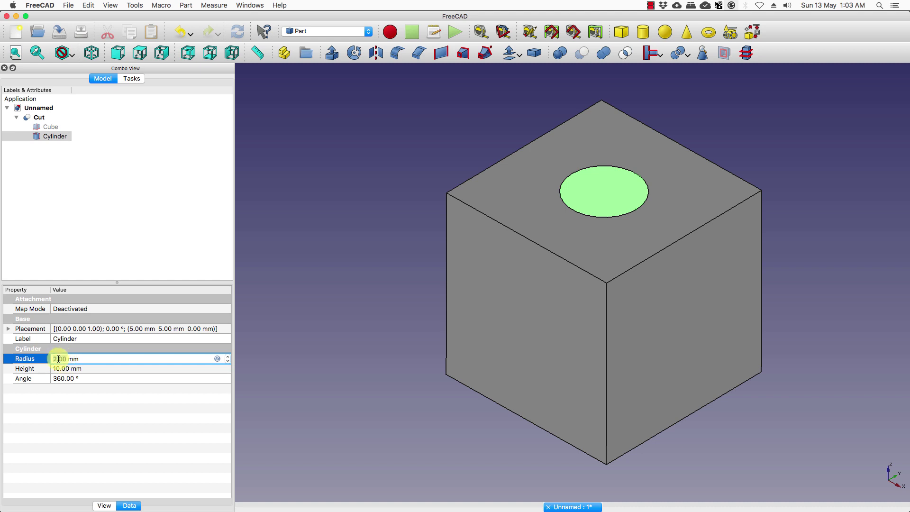
click(56, 359)
double_click(56, 359)
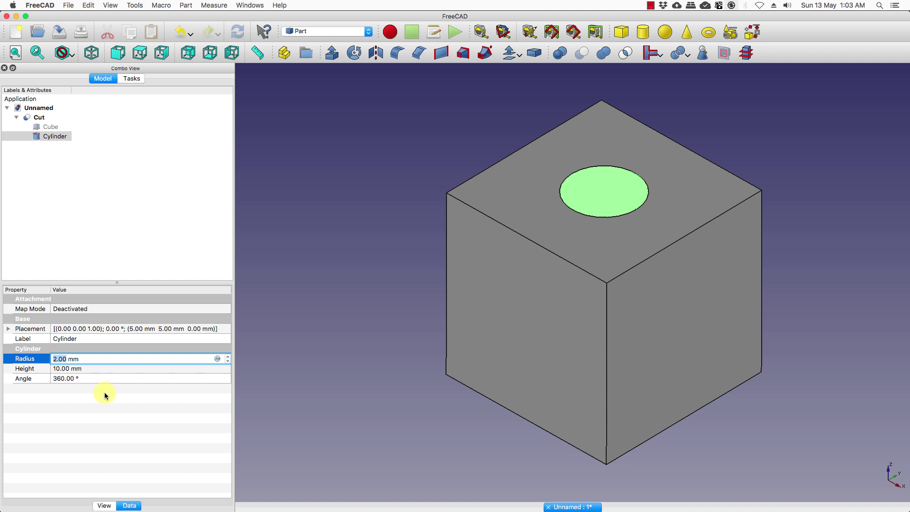
text(3)
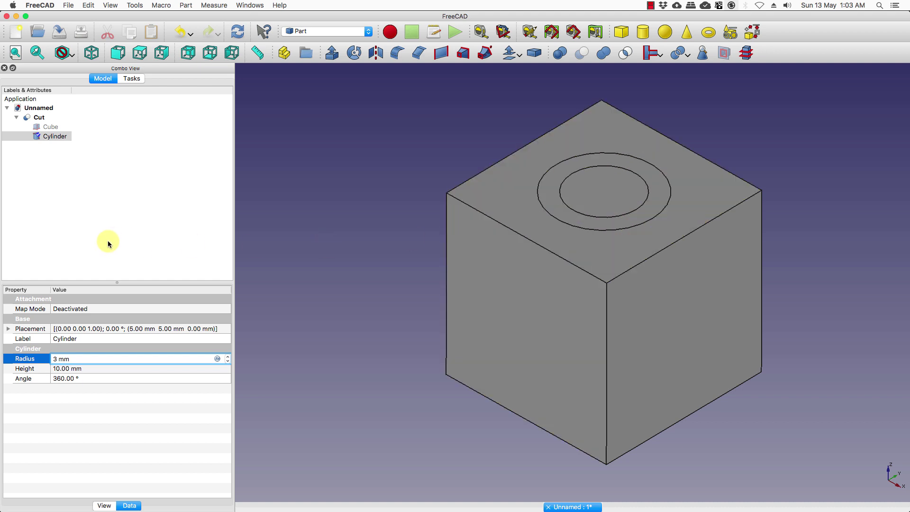
click(140, 226)
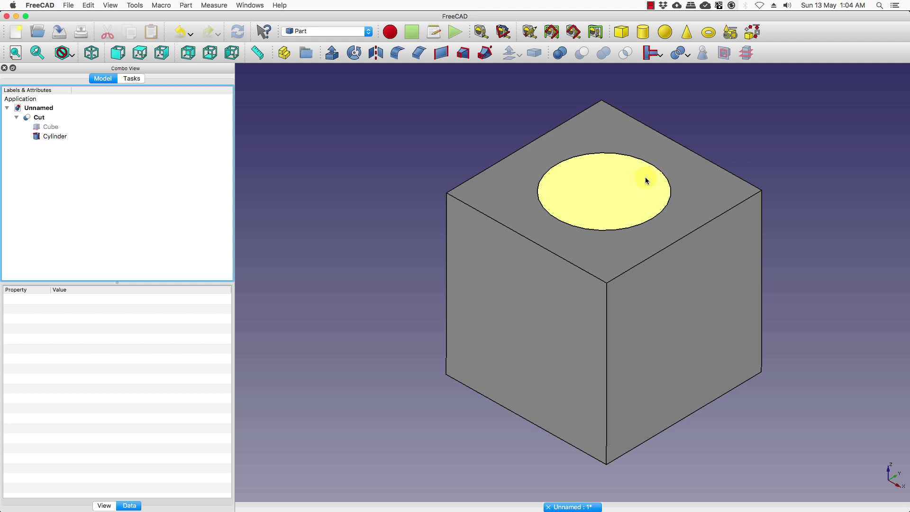
- Hide the cylinder inside the Cut object to expose the enlarged hole
click(56, 136)
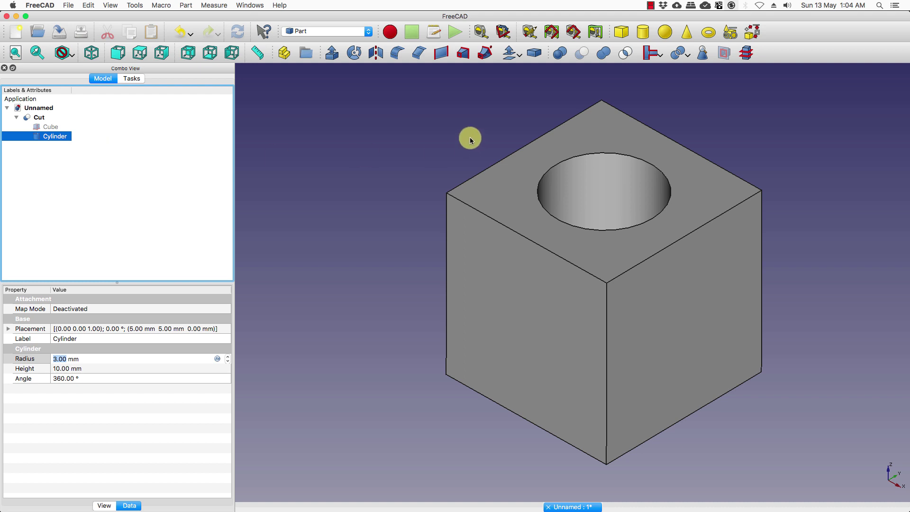
click(416, 127)
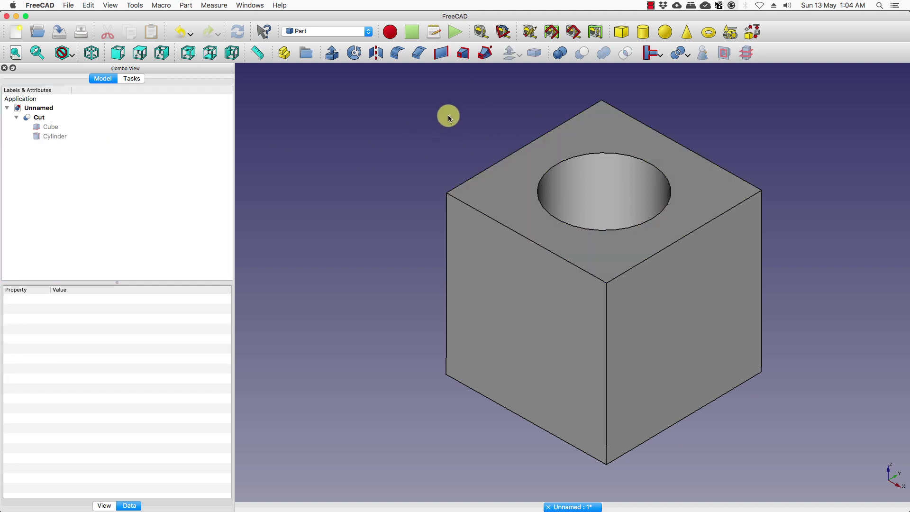
drag(449, 114, 308, 146)
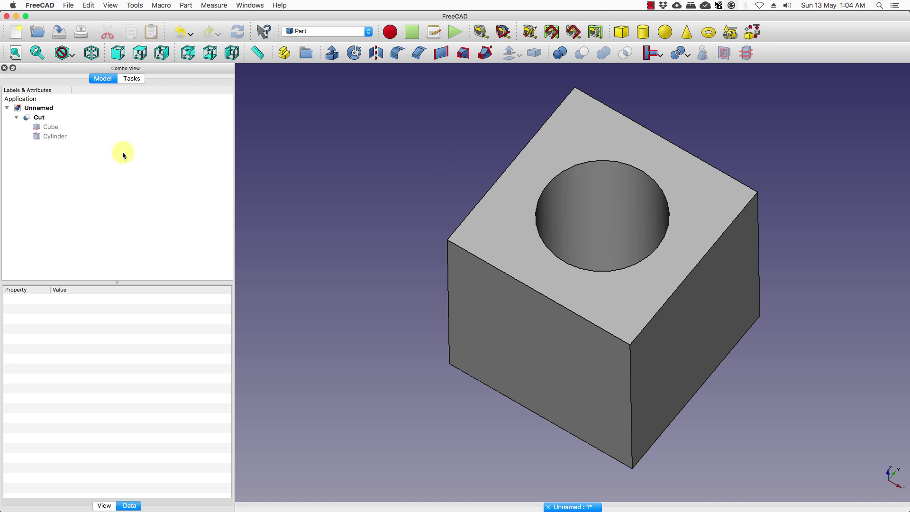
- Review the data properties of the Cube and Cylinder that make up the Cut object
click(57, 137)
click(55, 130)
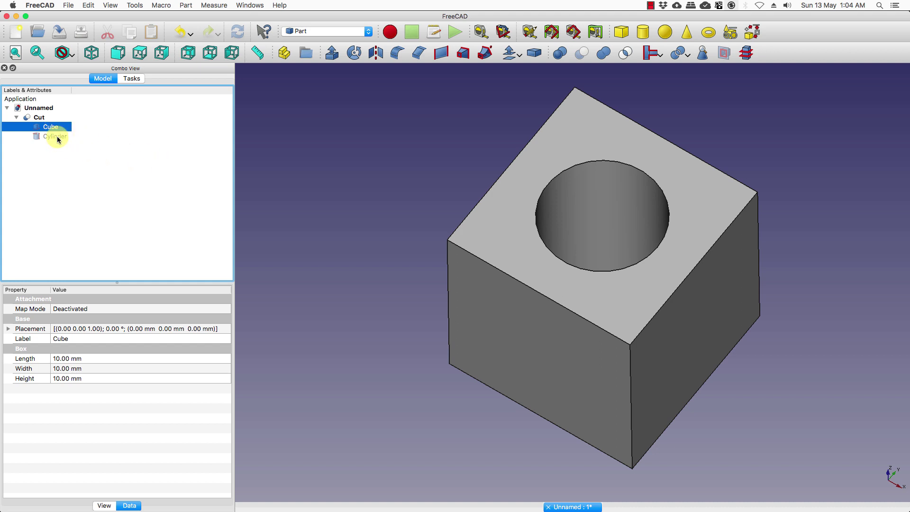
click(56, 136)
mouse_move(280, 177)
mouse_down()
mouse_move(322, 216)
mouse_move(394, 237)
mouse_move(332, 184)
mouse_move(331, 173)
mouse_move(335, 197)
mouse_move(349, 207)
mouse_up()
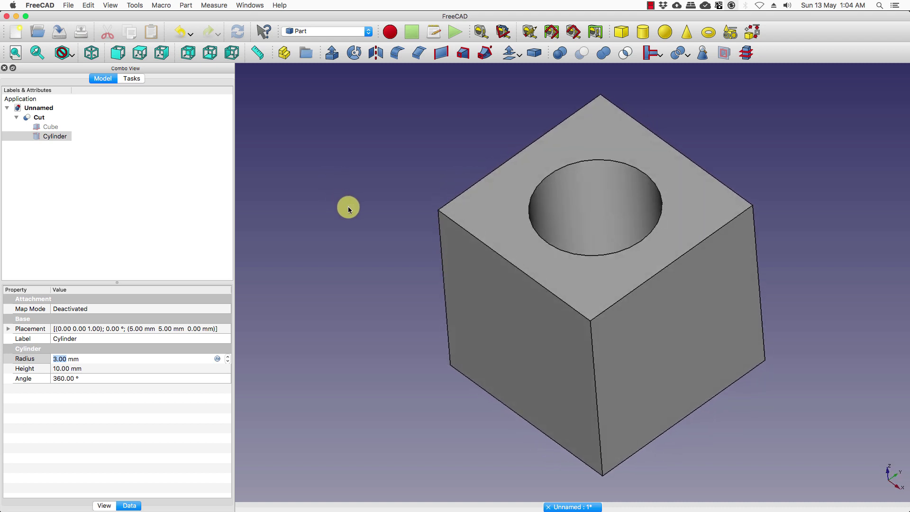